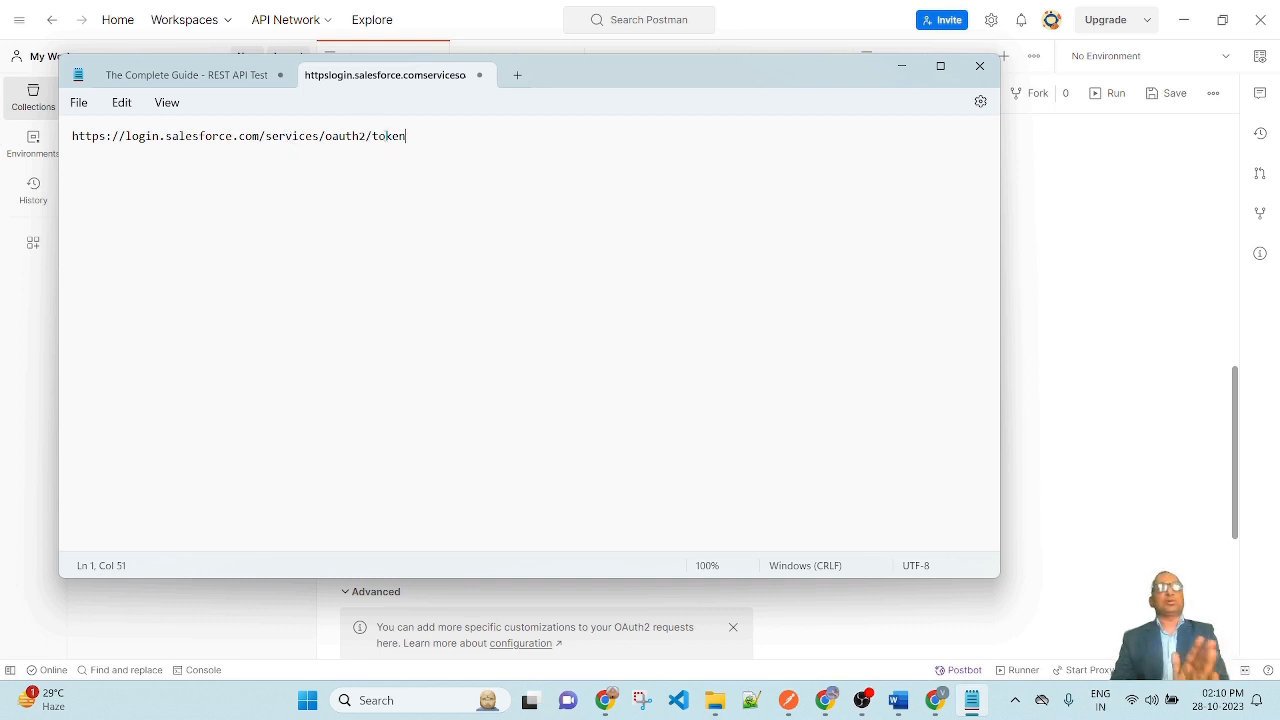
# Step: Check the Salesforce token URL saved in the Notepad note
pyautogui.moveTo(416, 139); pyautogui.dragTo(55, 150)
pyautogui.click(451, 188)
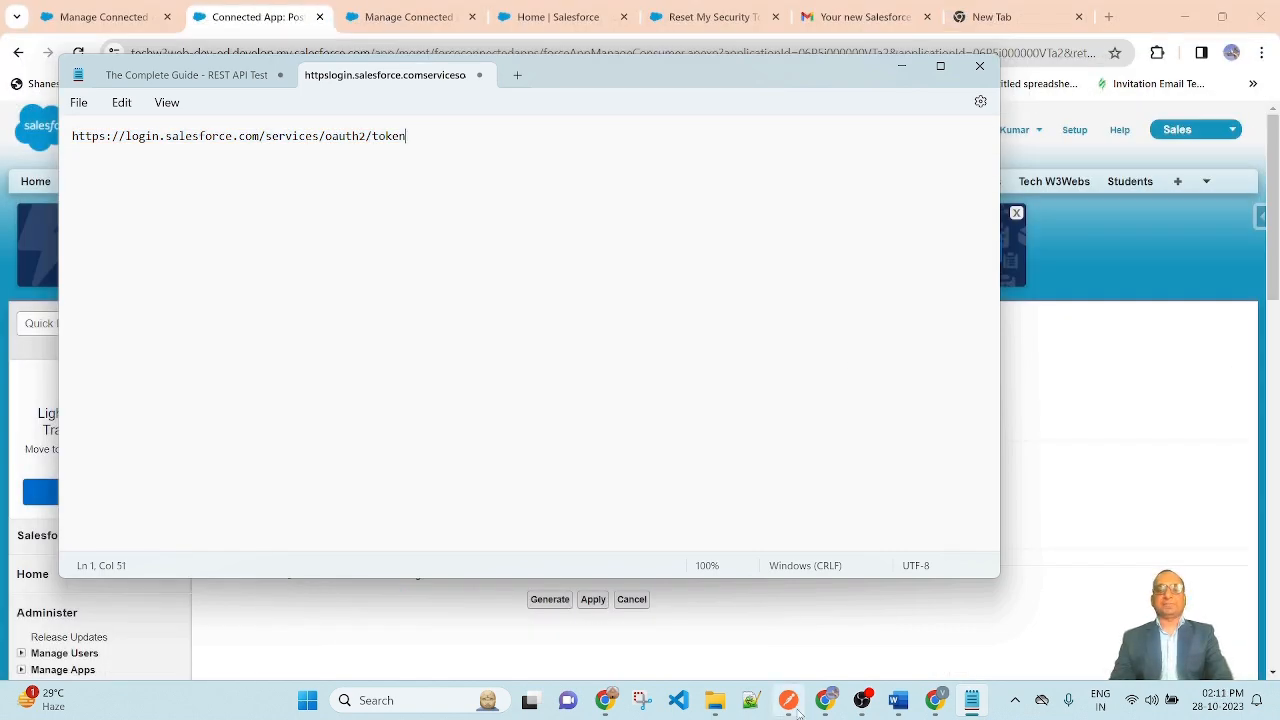
pyautogui.click(788, 700)
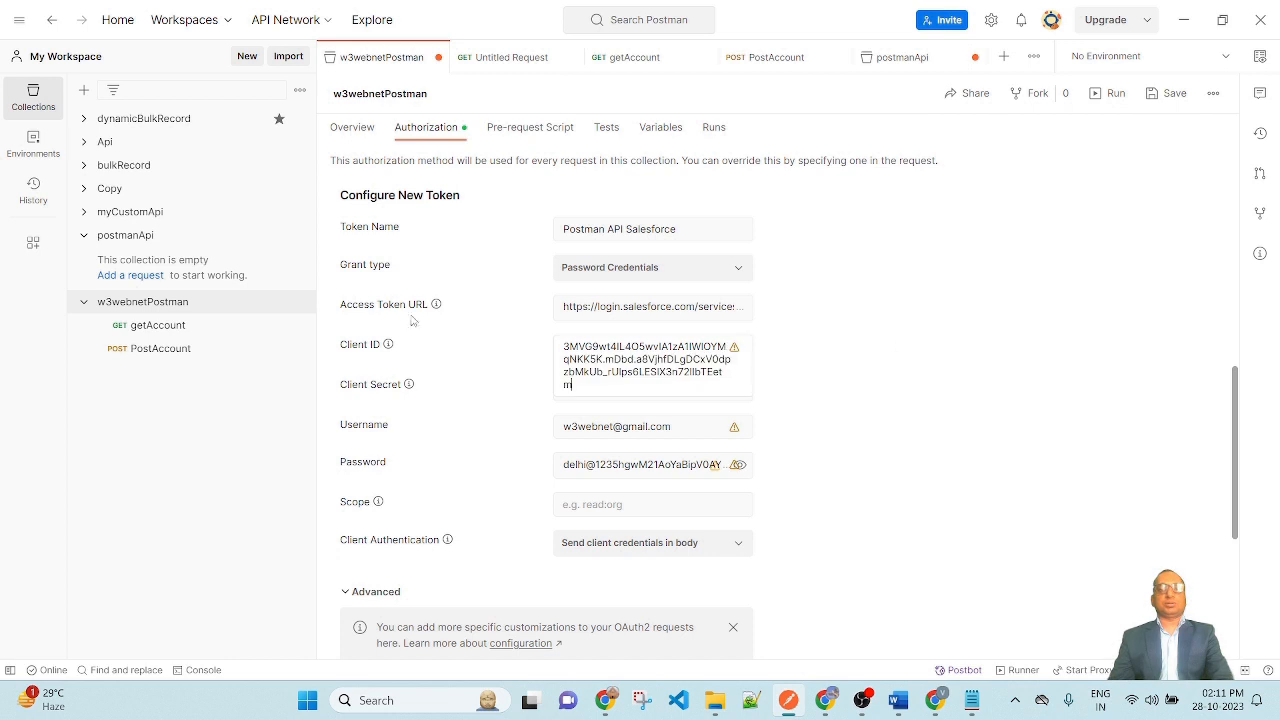
# Step: Copy Postman's full Access Token URL value into the Notepad note
pyautogui.moveTo(433, 313)
pyautogui.moveTo(564, 308); pyautogui.dragTo(1052, 541)
pyautogui.hotkey('ctrl', 'c')
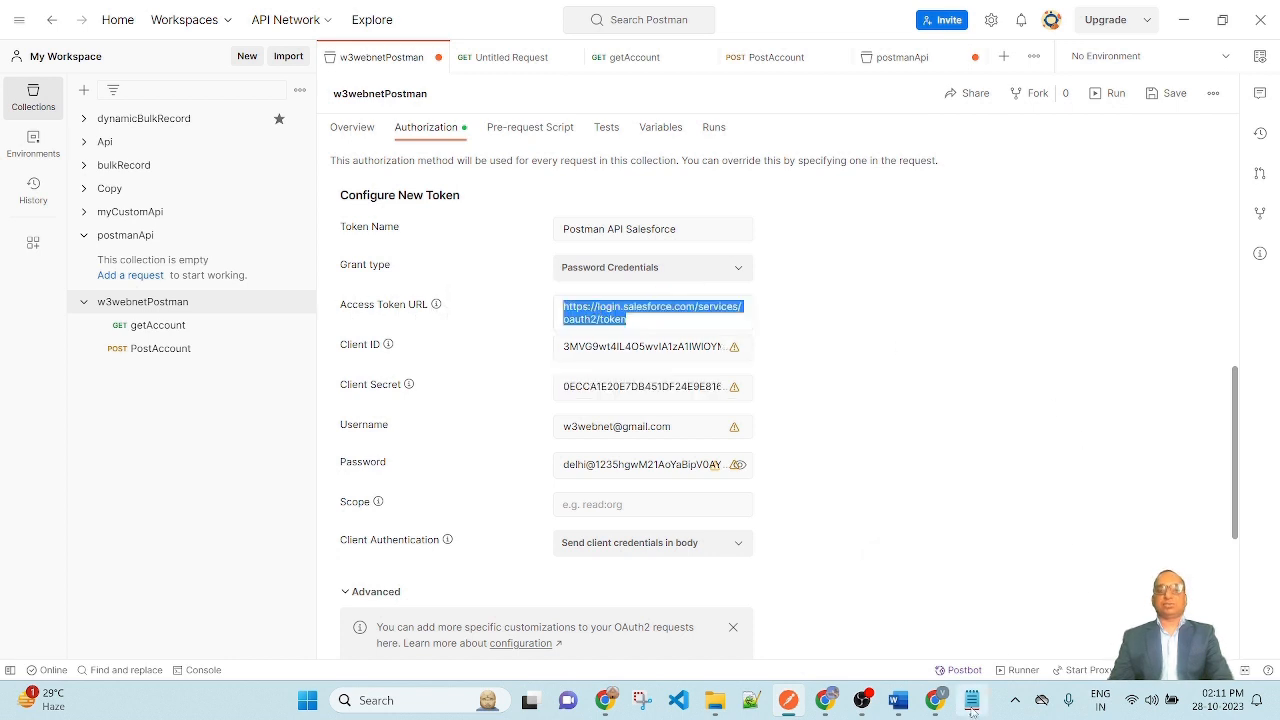
pyautogui.click(971, 700)
pyautogui.hotkey('ctrl', 'v')
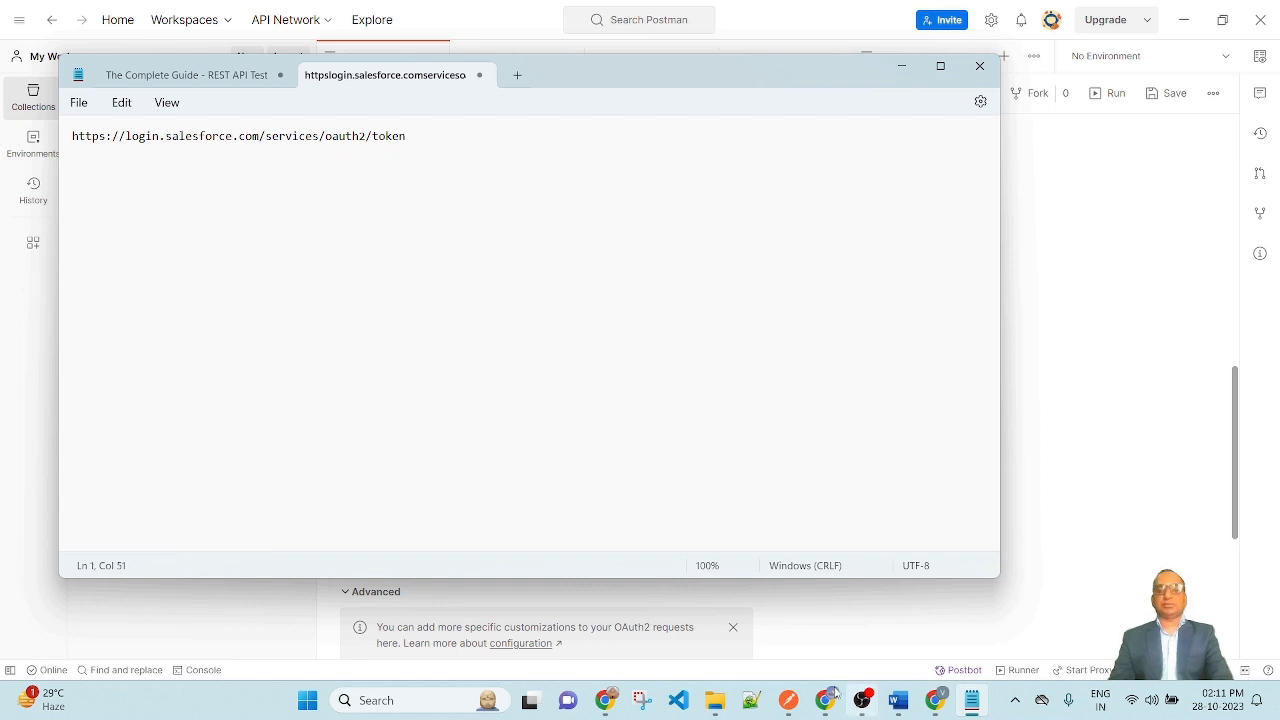
pyautogui.click(788, 700)
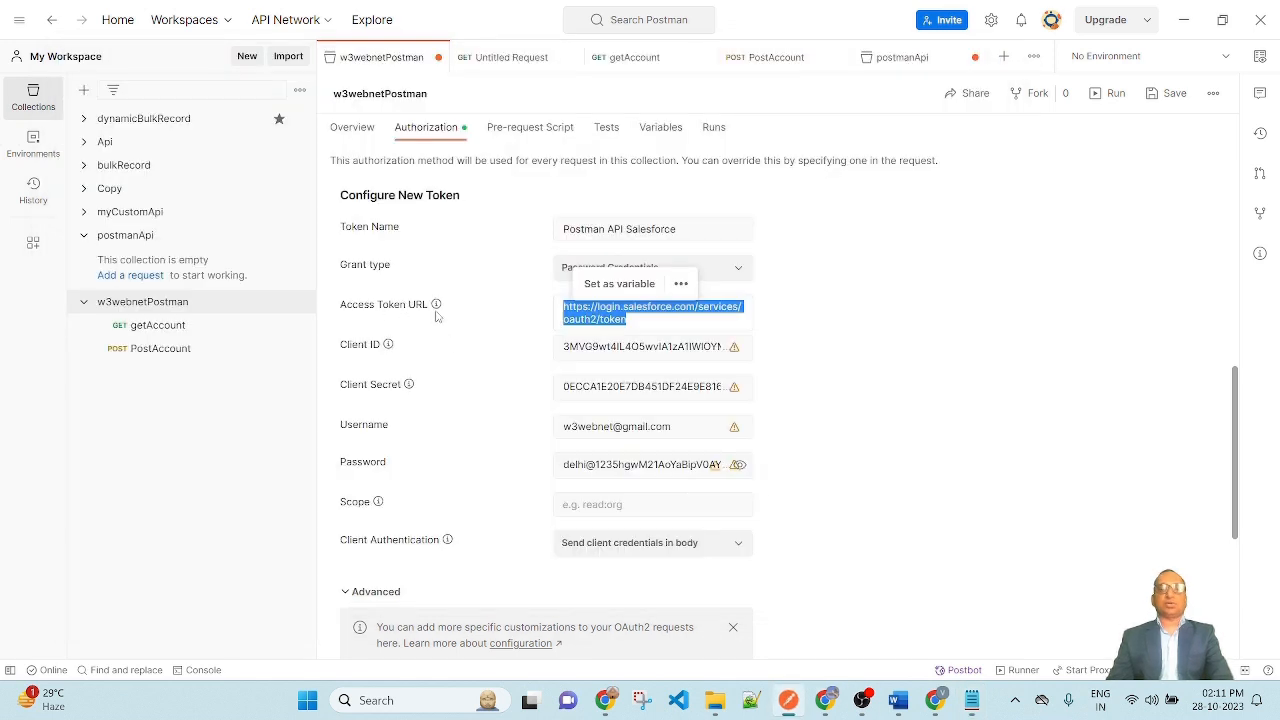
pyautogui.click(885, 325)
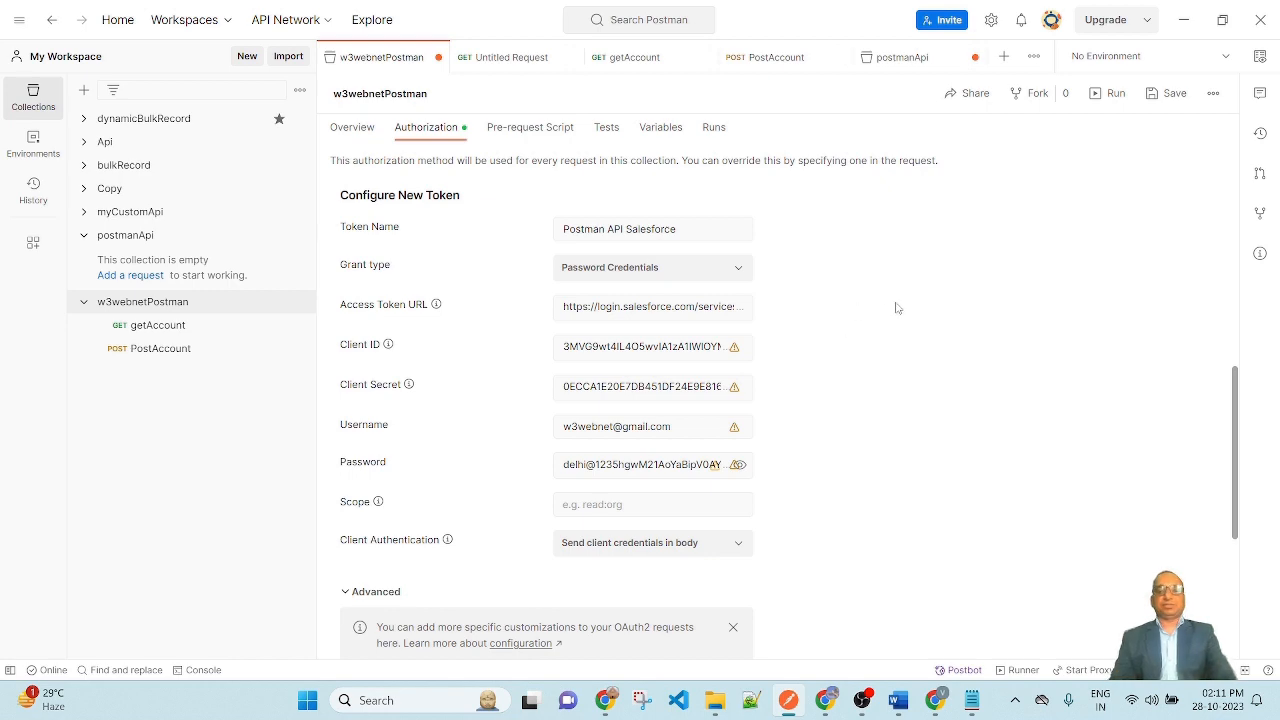
# Step: Replace Postman's Client ID with the PostmanApi connected app's Consumer Key
pyautogui.click(826, 708)
pyautogui.scroll(-1, 536, 239)
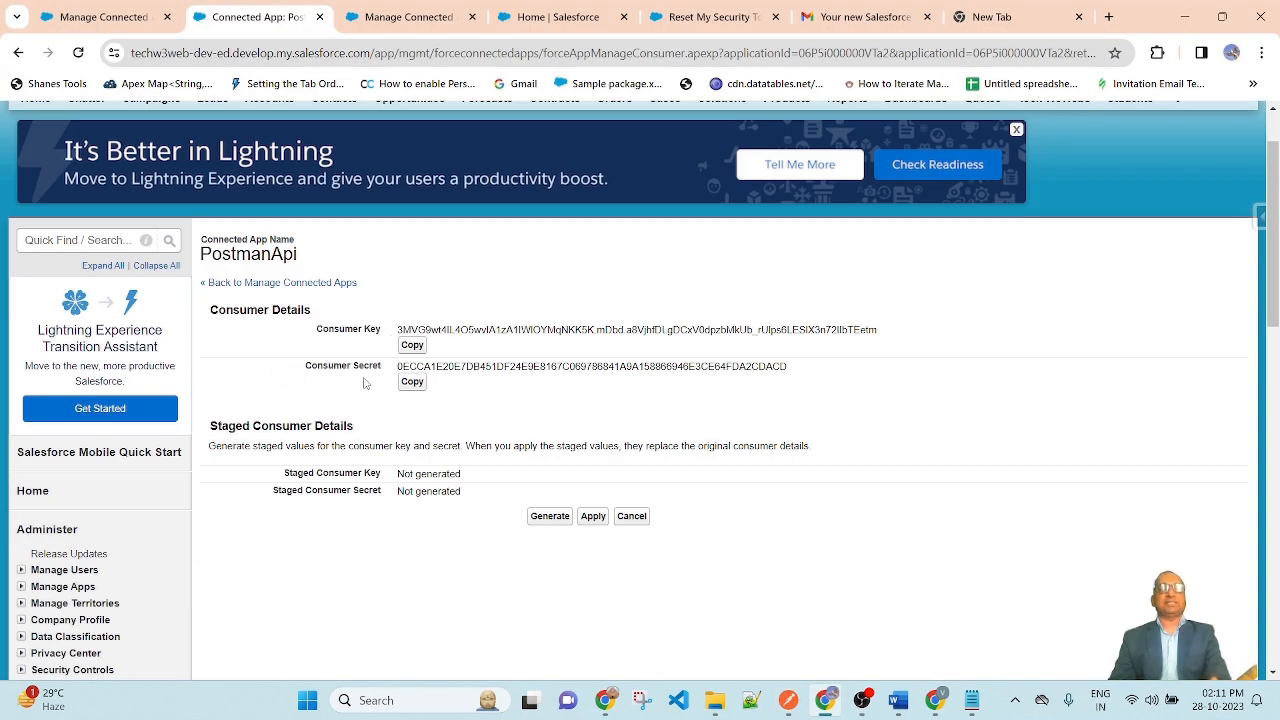
pyautogui.scroll(1, 674, 331)
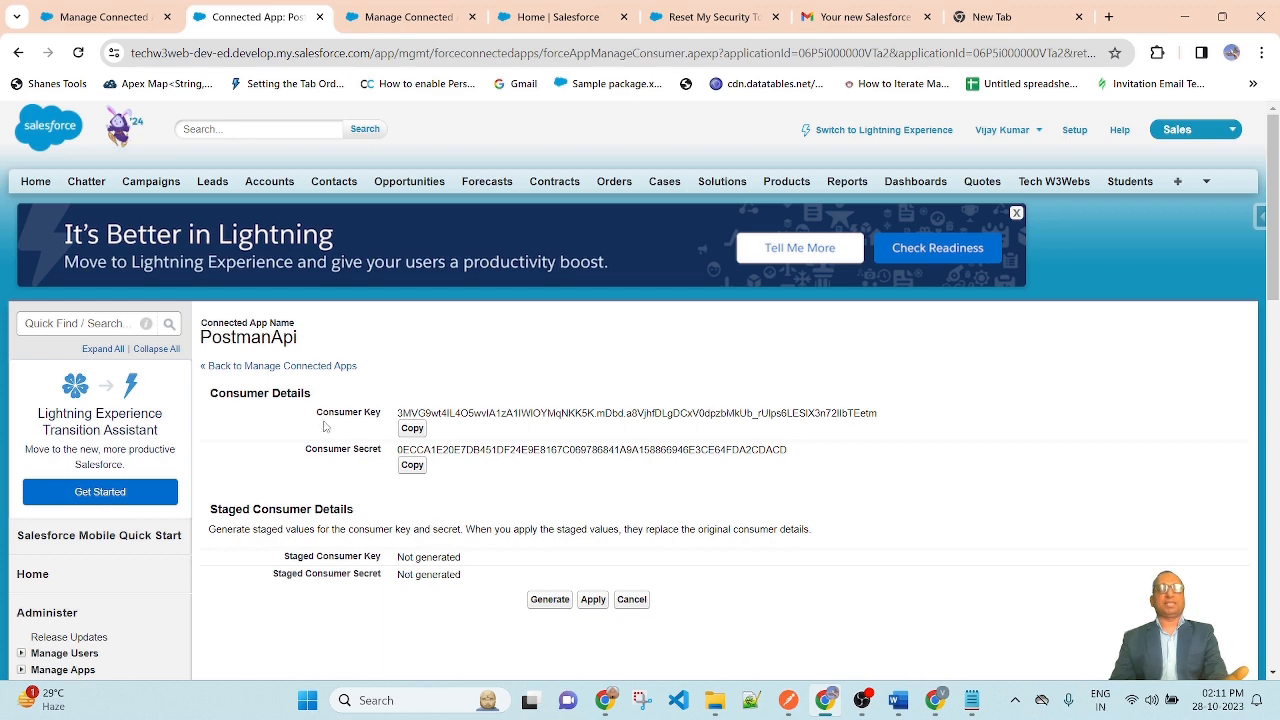
pyautogui.click(412, 428)
pyautogui.click(788, 700)
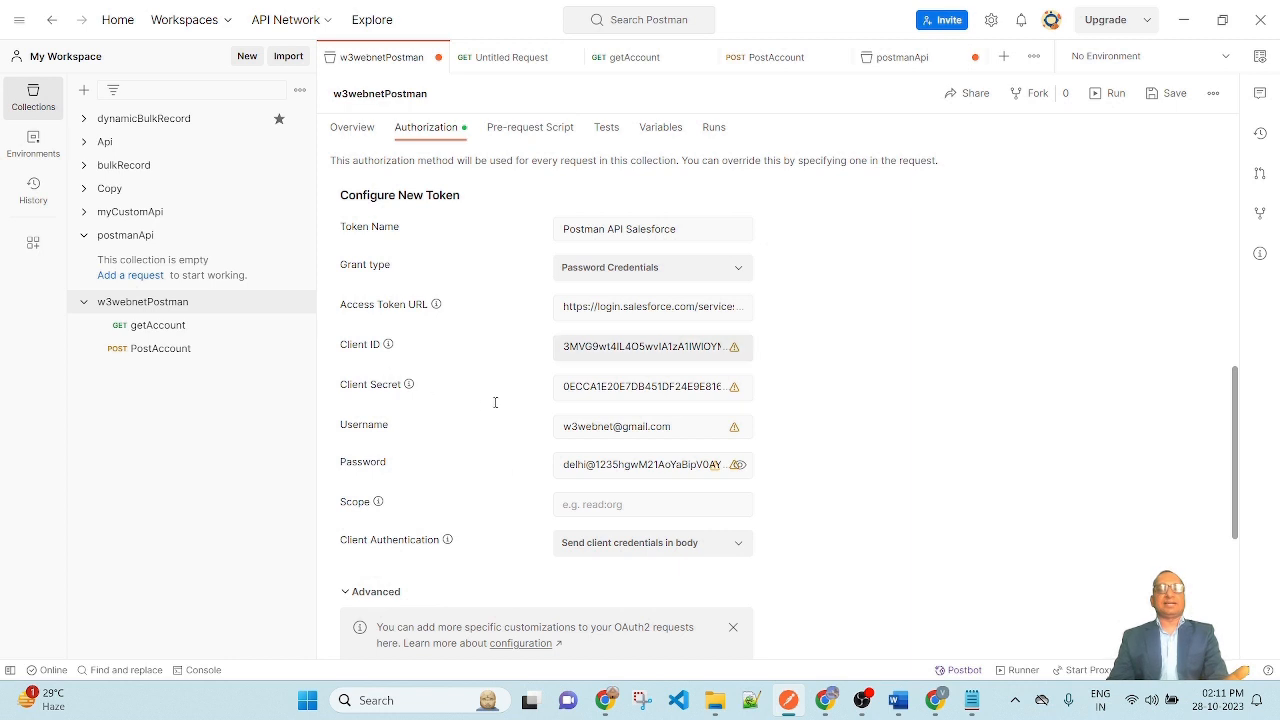
pyautogui.click(597, 347)
pyautogui.hotkey('ctrl', 'a')
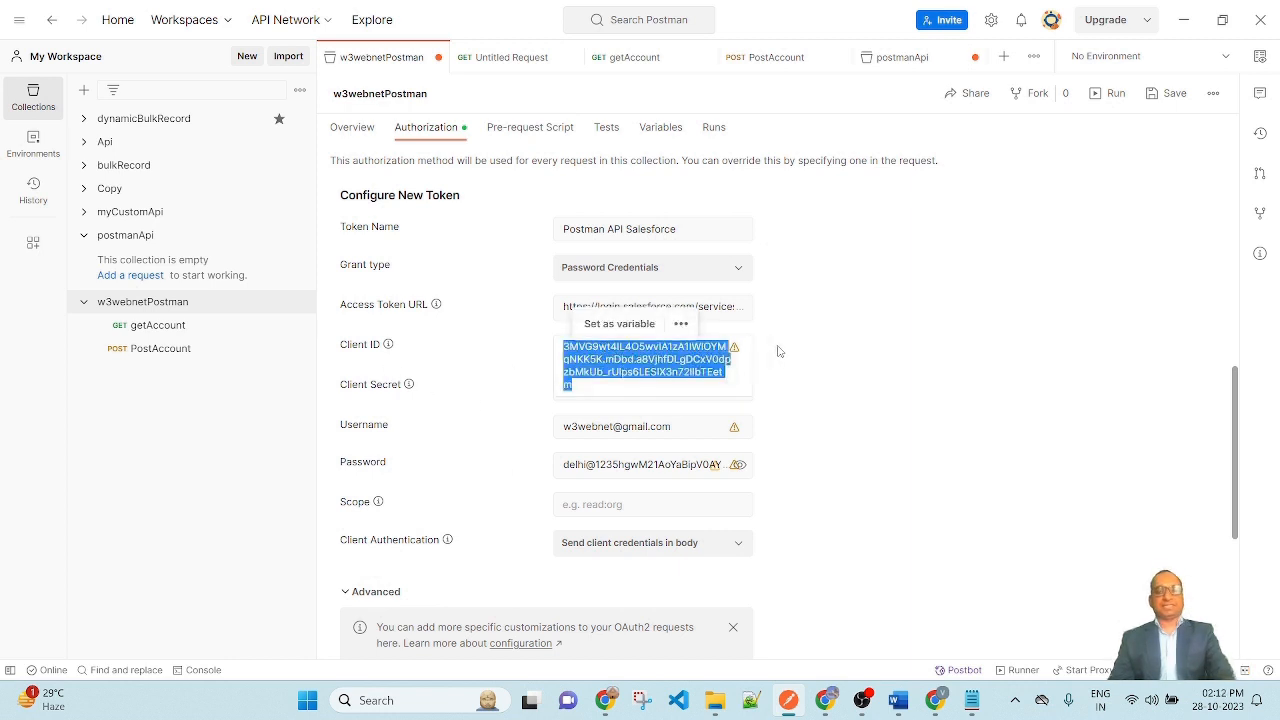
pyautogui.hotkey('ctrl', 'v')
pyautogui.click(962, 341)
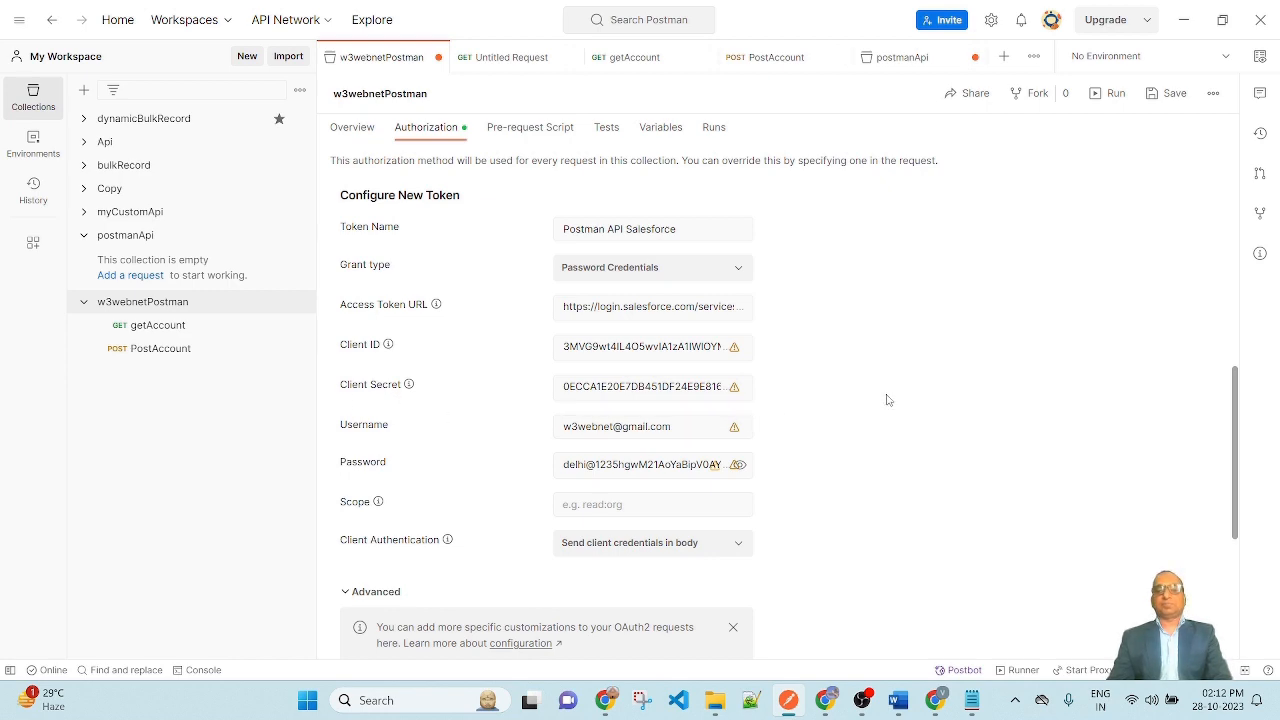
# Step: Replace Postman's Client Secret with the connected app's Consumer Secret
pyautogui.click(825, 700)
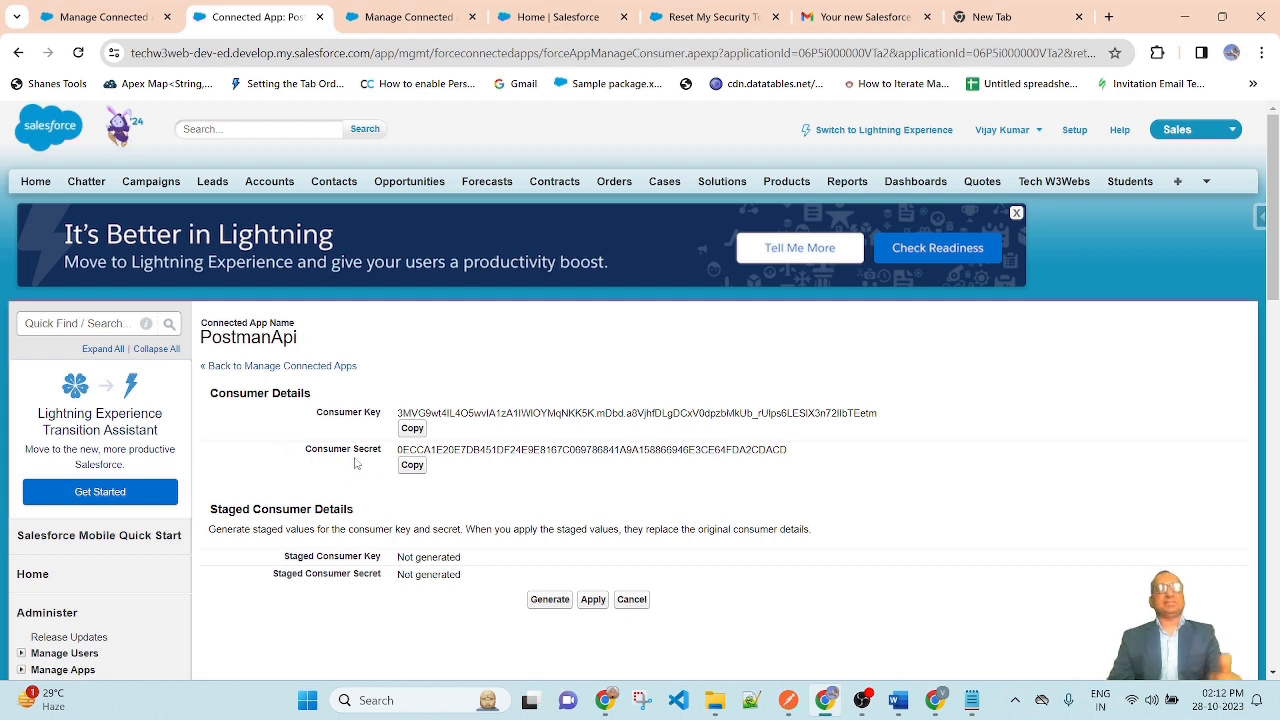
pyautogui.click(412, 465)
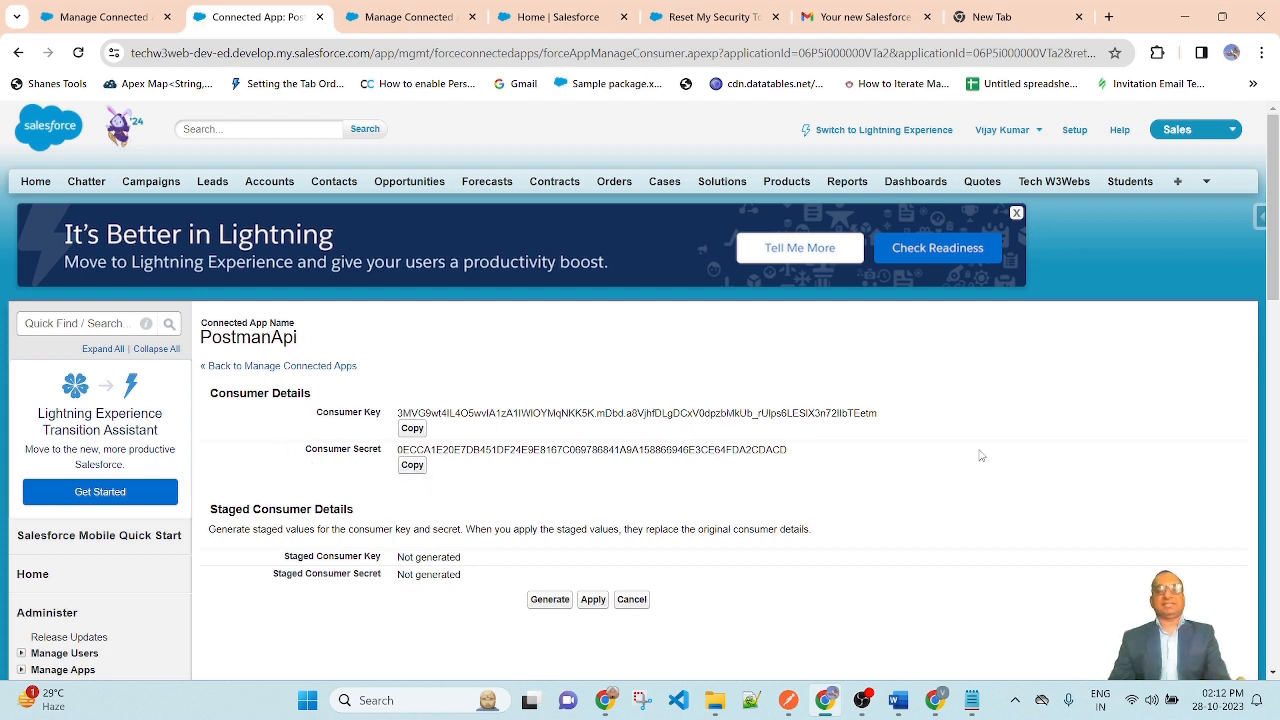
pyautogui.click(788, 700)
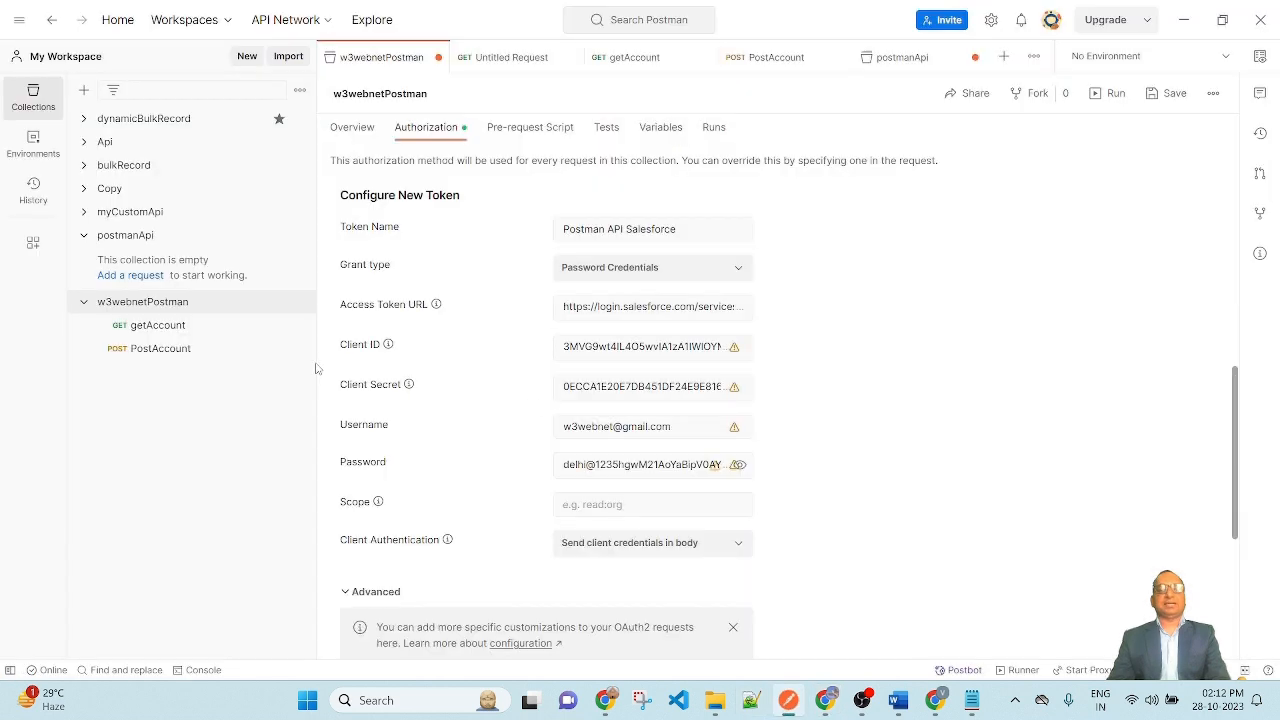
pyautogui.doubleClick(650, 386)
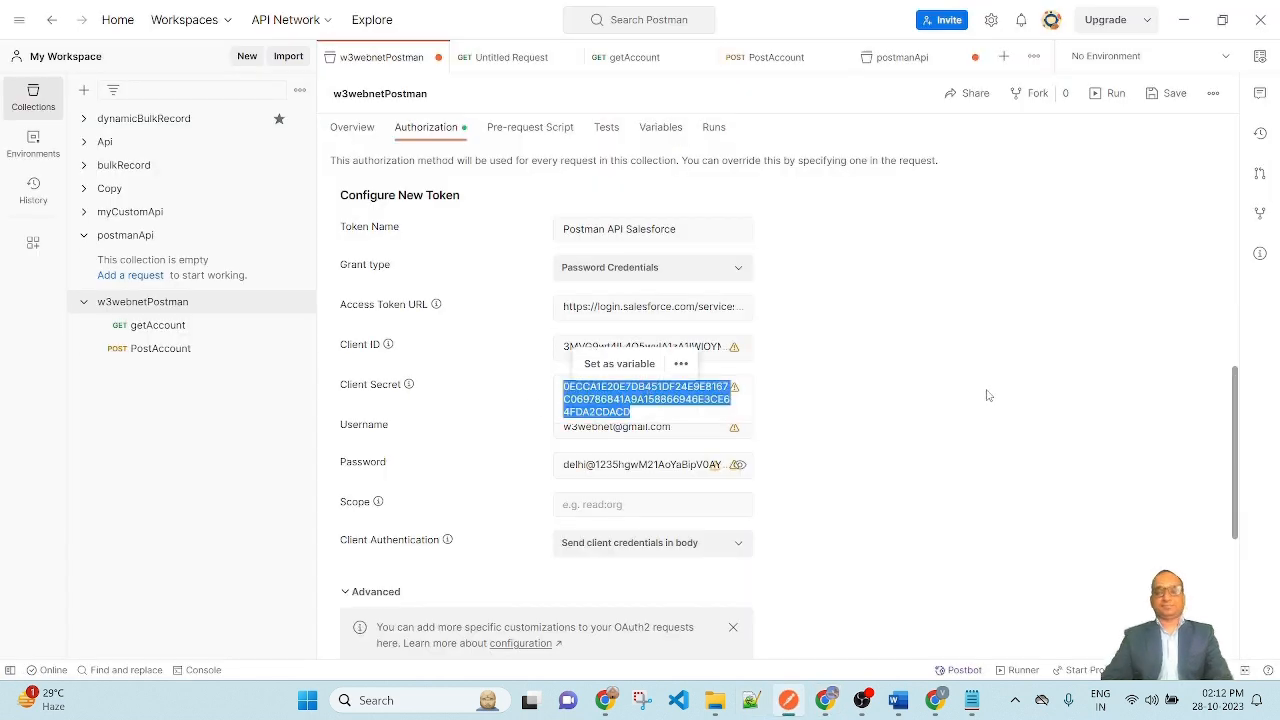
pyautogui.press('BackSpace')
pyautogui.hotkey('ctrl', 'v')
pyautogui.press('Tab')
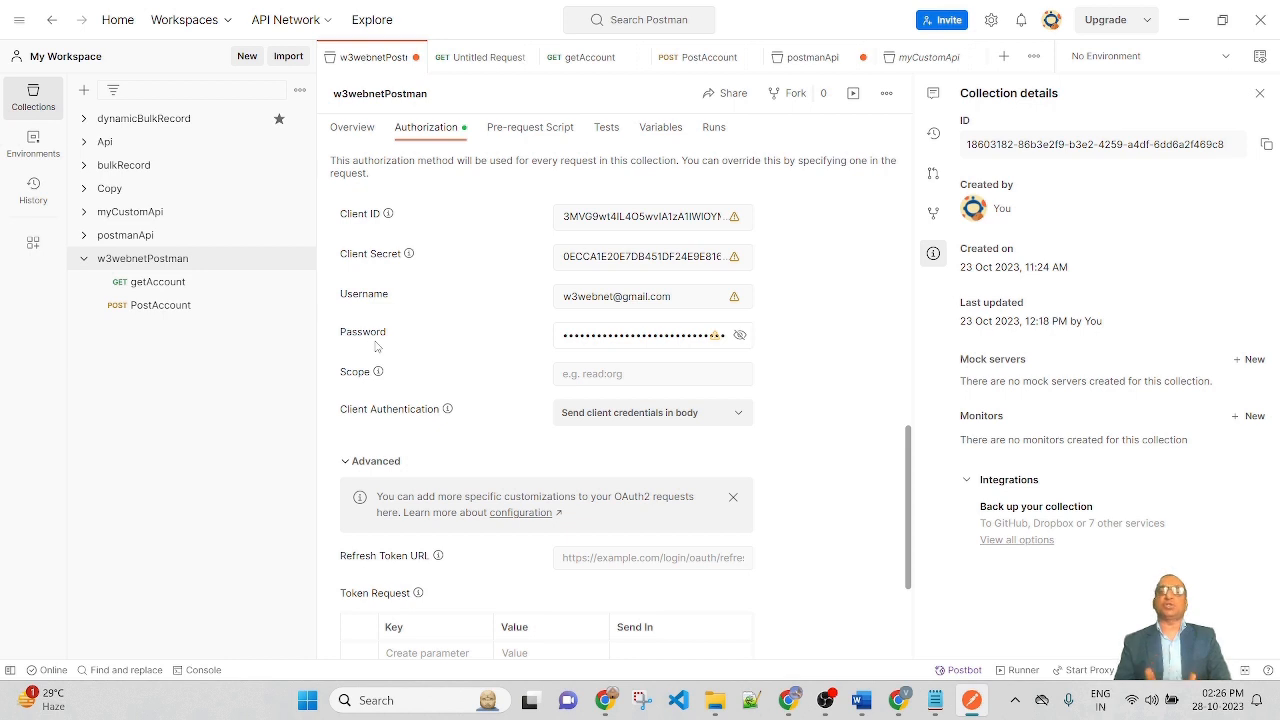
# Step: Add the account password on a new line below the token URL in Notepad
pyautogui.hotkey('alt', 'Tab')
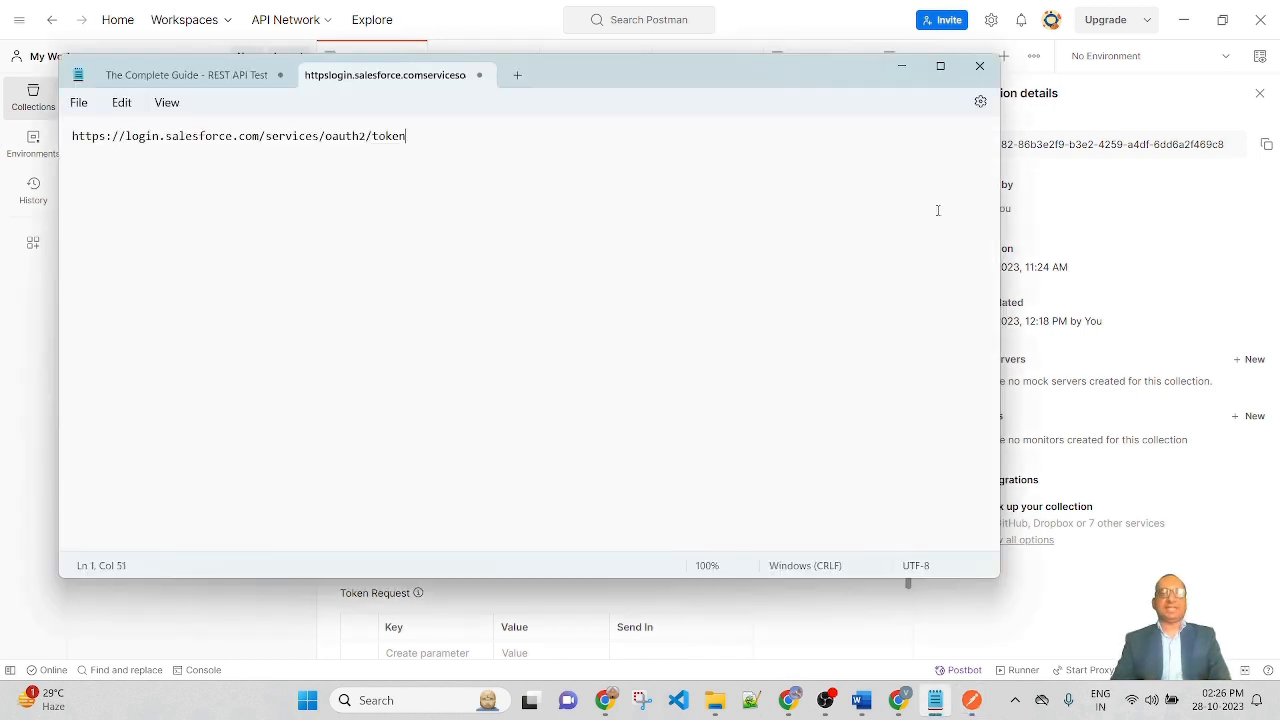
pyautogui.press('Return')
pyautogui.press('Return')
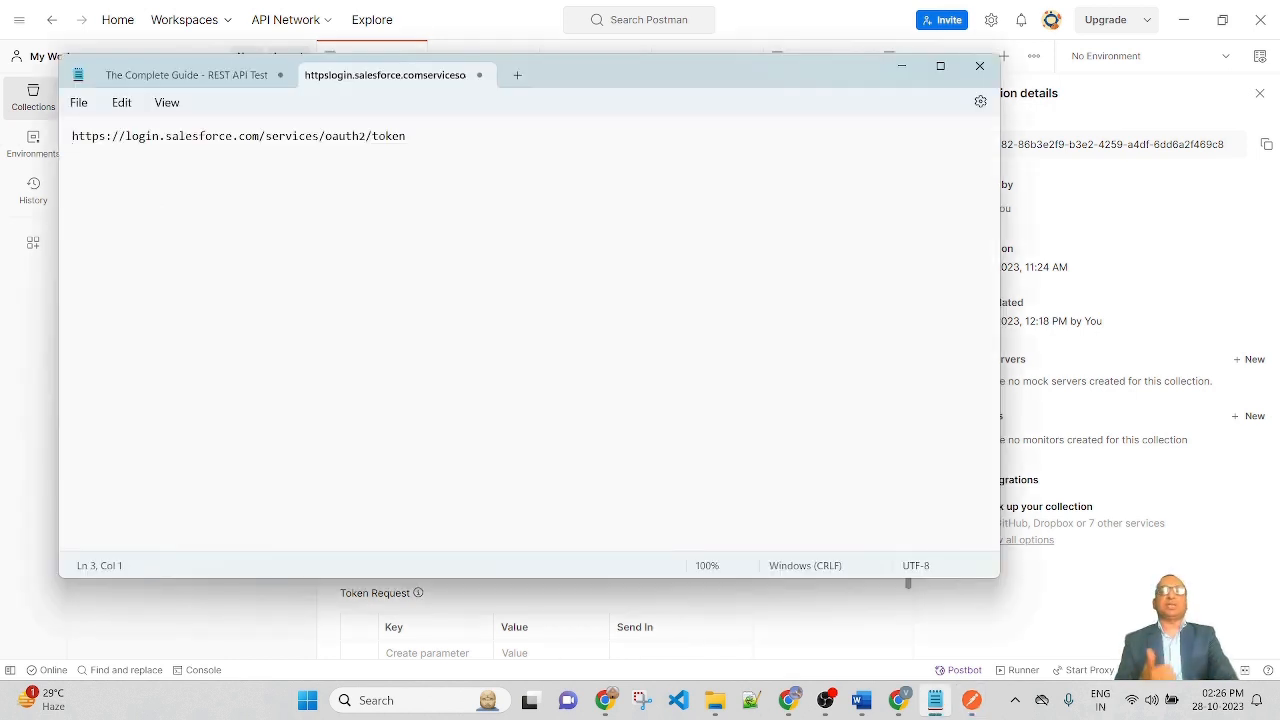
pyautogui.write('d')
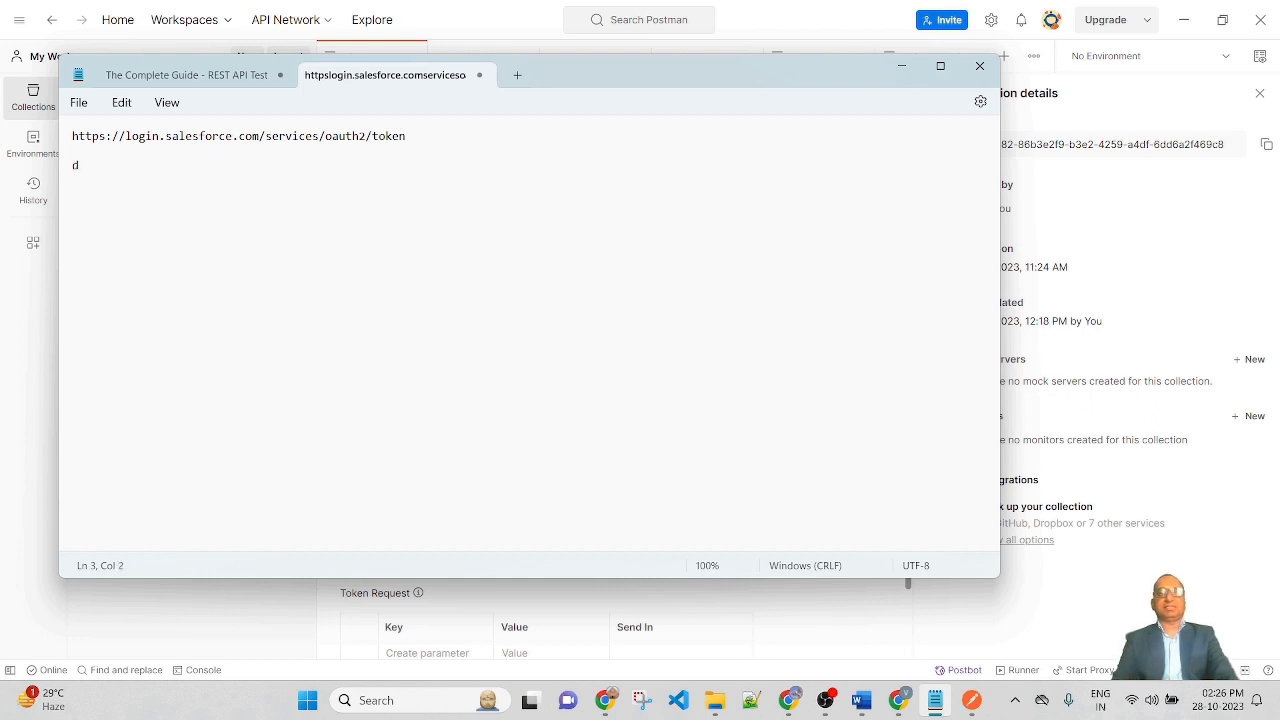
pyautogui.write('emo@123')
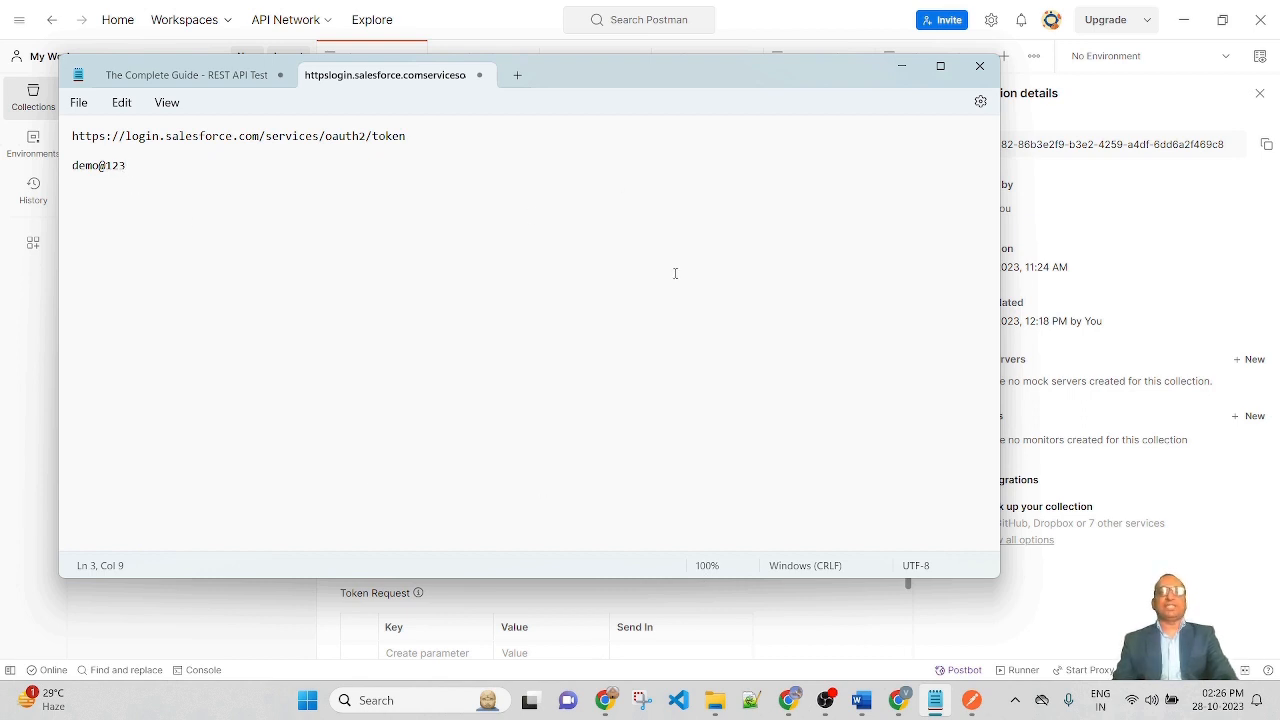
# Step: Open the Salesforce security token email in Gmail
pyautogui.moveTo(608, 86); pyautogui.dragTo(688, 192)
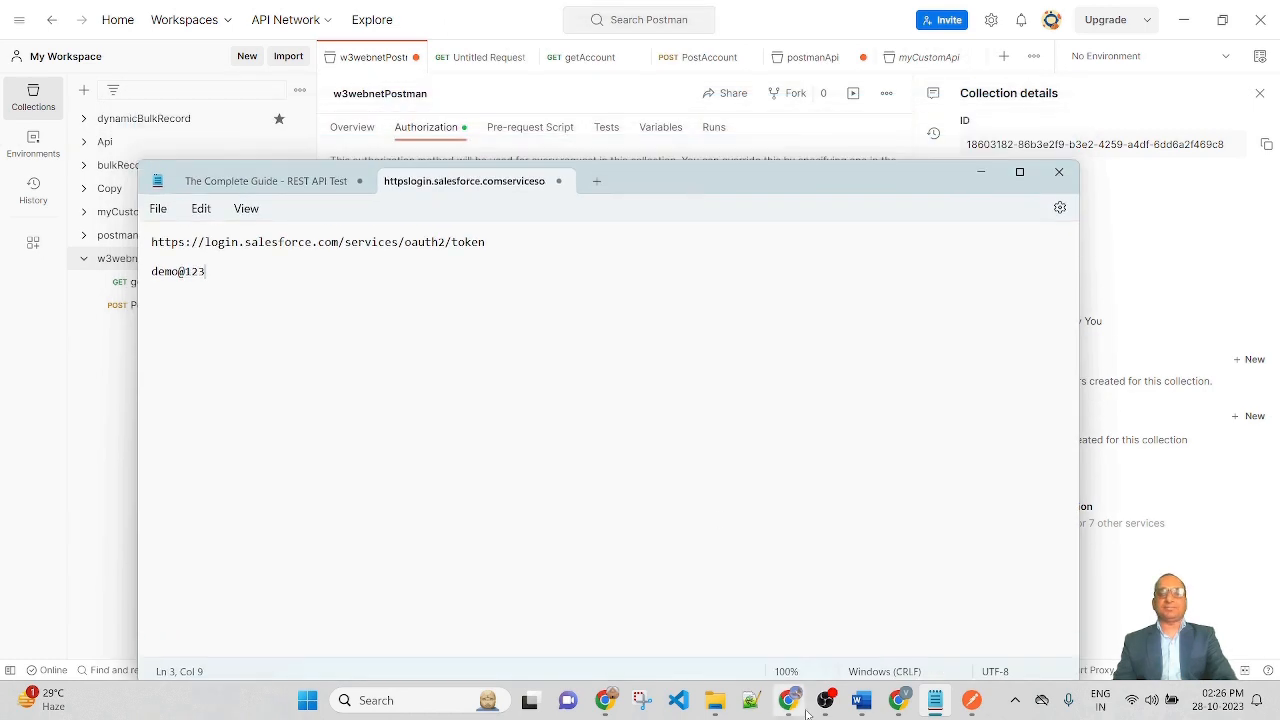
pyautogui.click(790, 704)
pyautogui.click(862, 17)
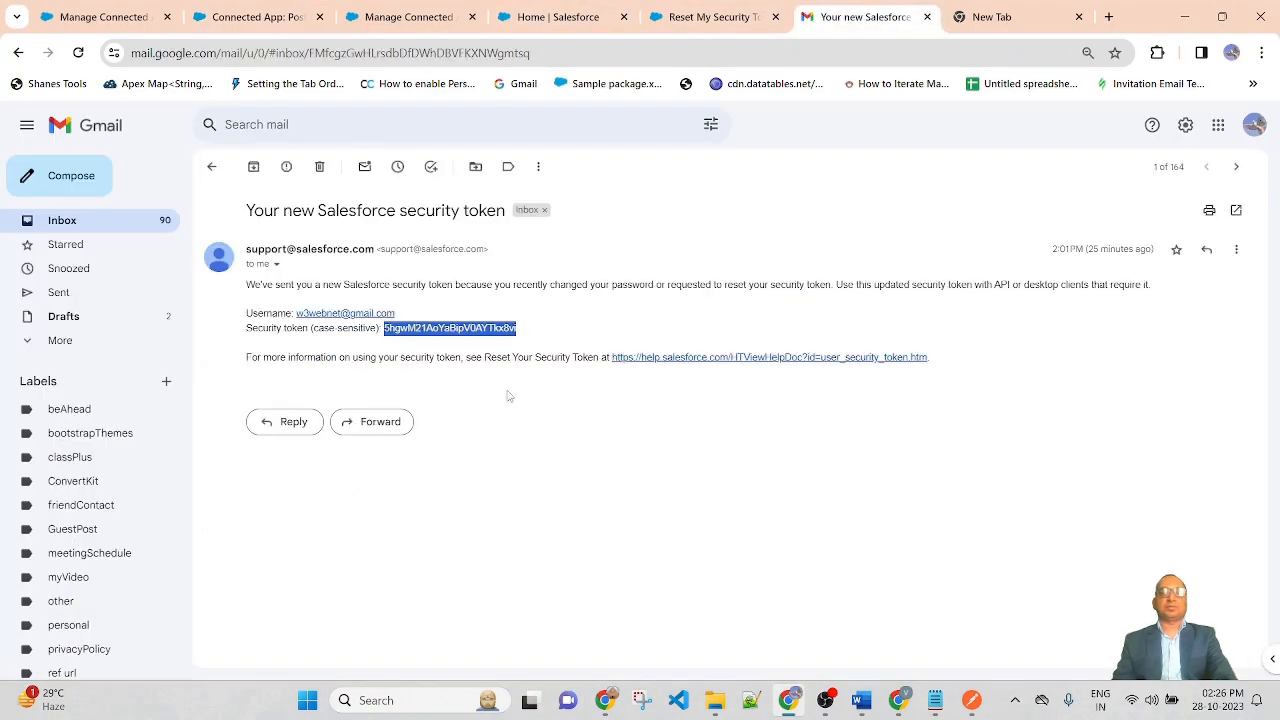
# Step: Copy the security token from the Salesforce email and return to the Notepad notes
pyautogui.click(508, 396)
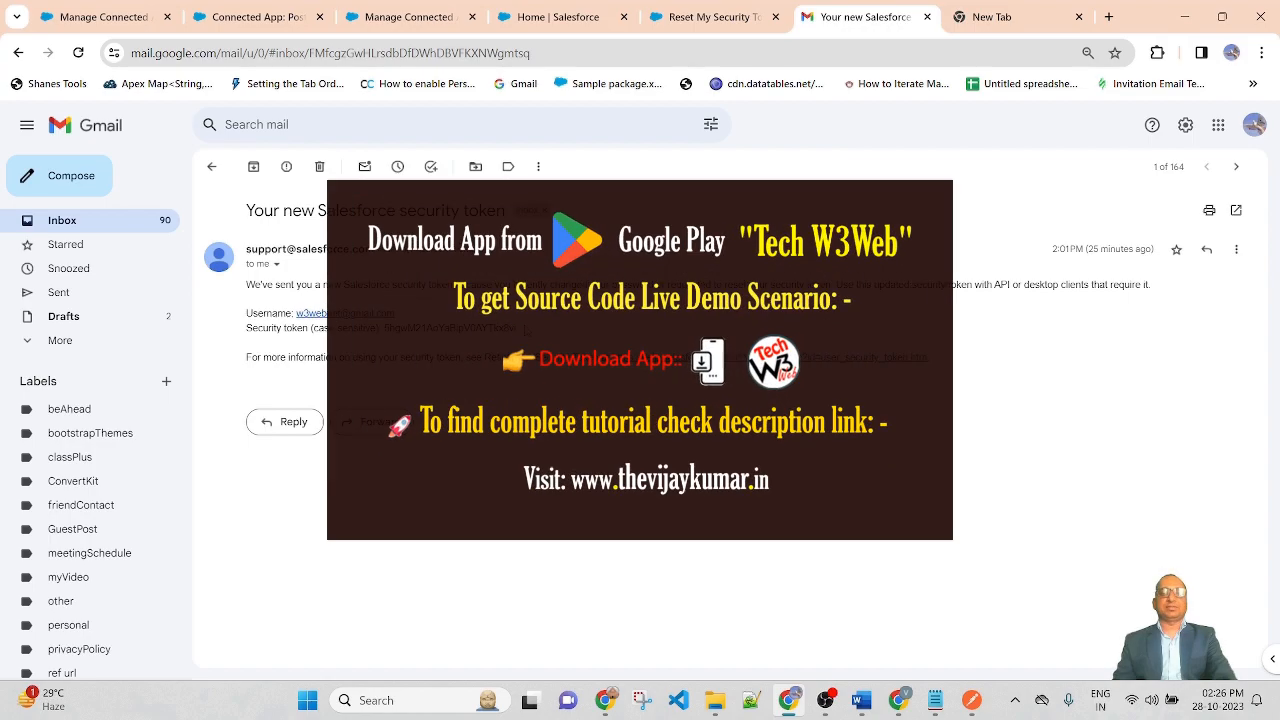
pyautogui.moveTo(518, 330); pyautogui.dragTo(384, 329)
pyautogui.rightClick(414, 331)
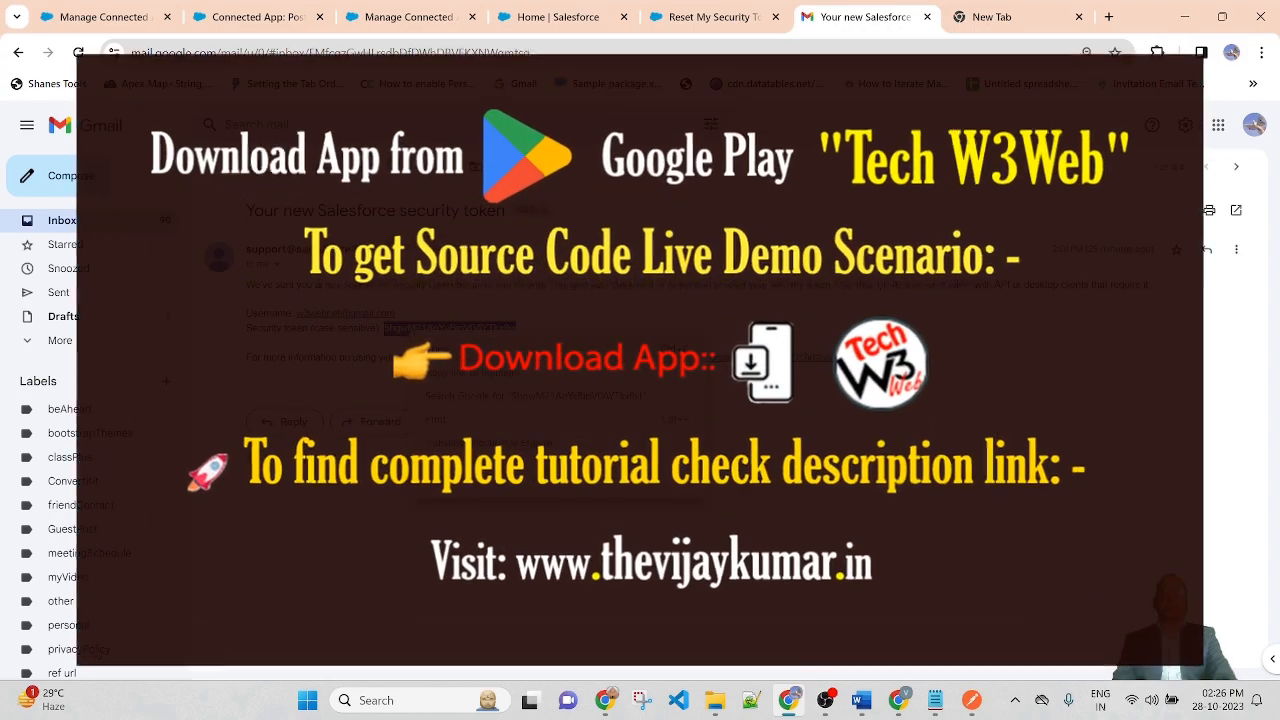
pyautogui.click(438, 349)
pyautogui.click(936, 700)
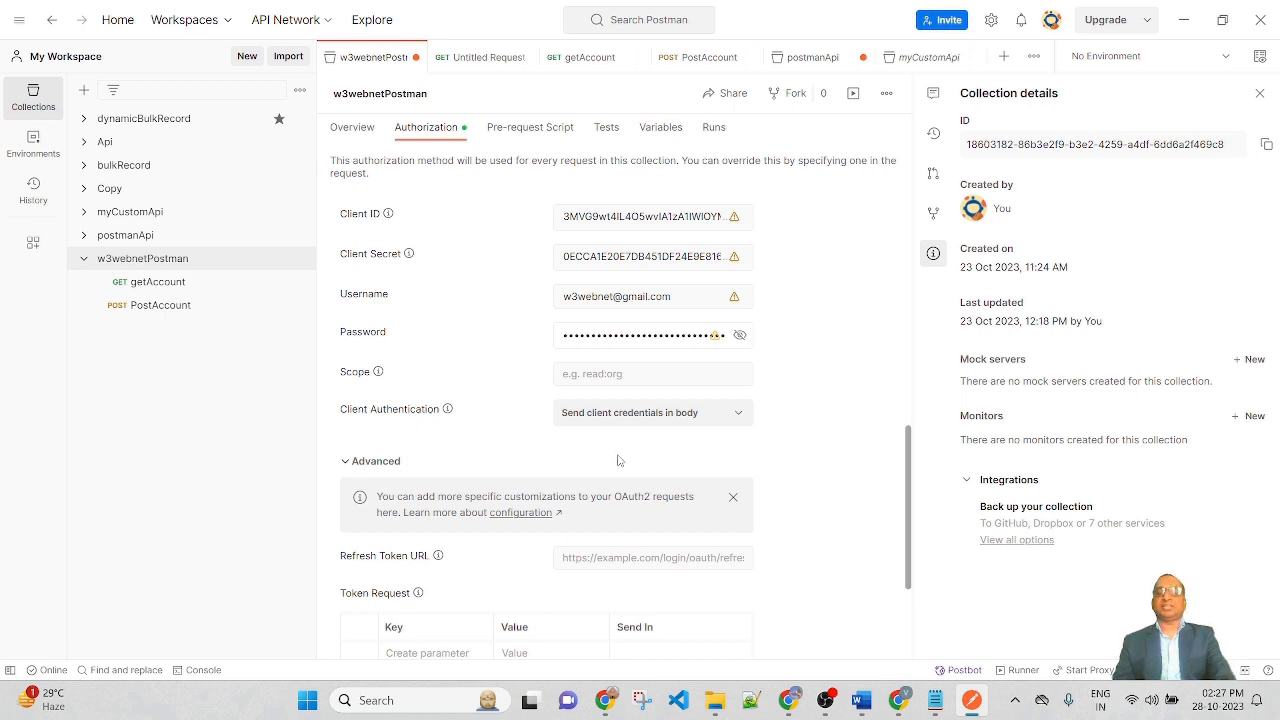
# Step: Set Client Authentication to 'Send client credentials in body'
pyautogui.click(739, 427)
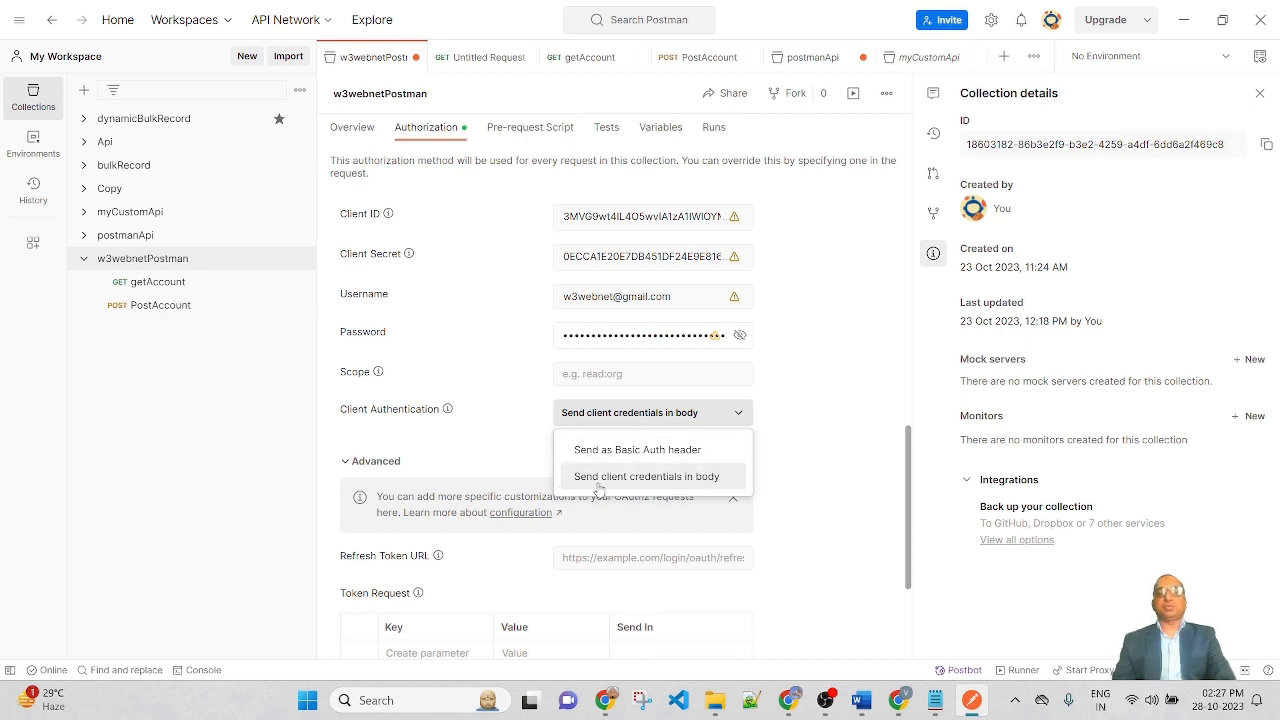
pyautogui.click(689, 478)
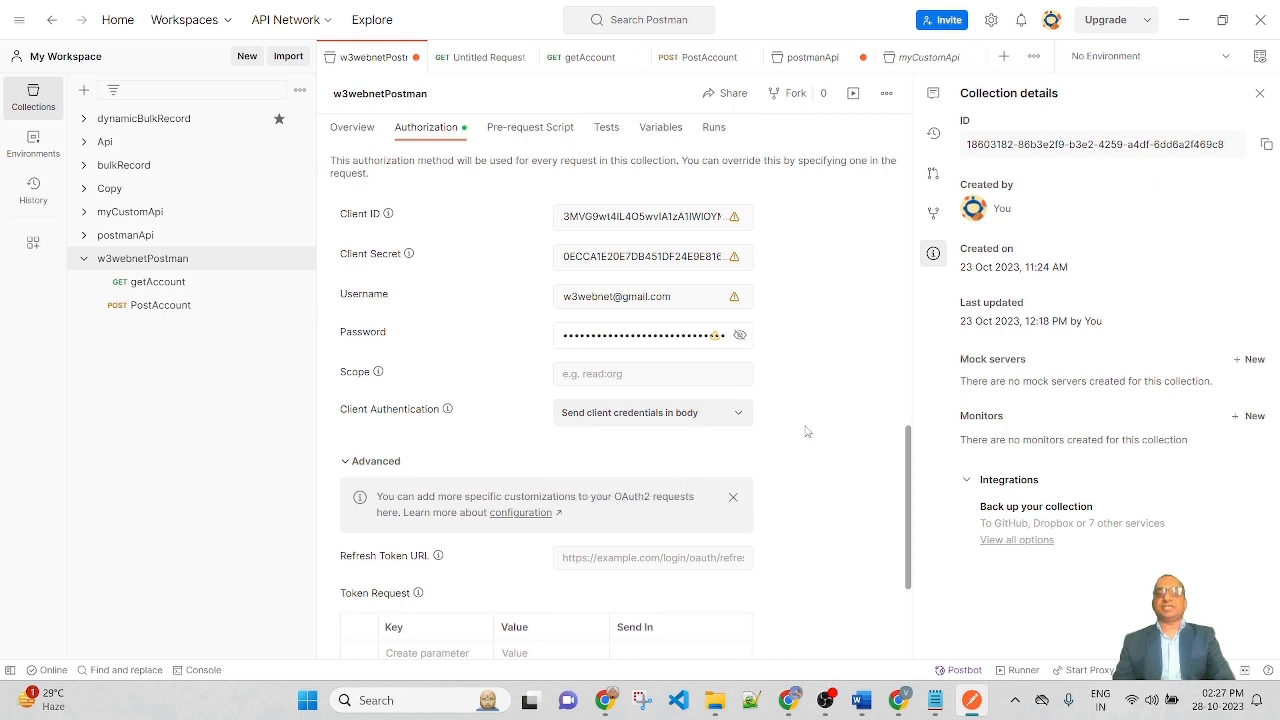
pyautogui.scroll(-3, 822, 433)
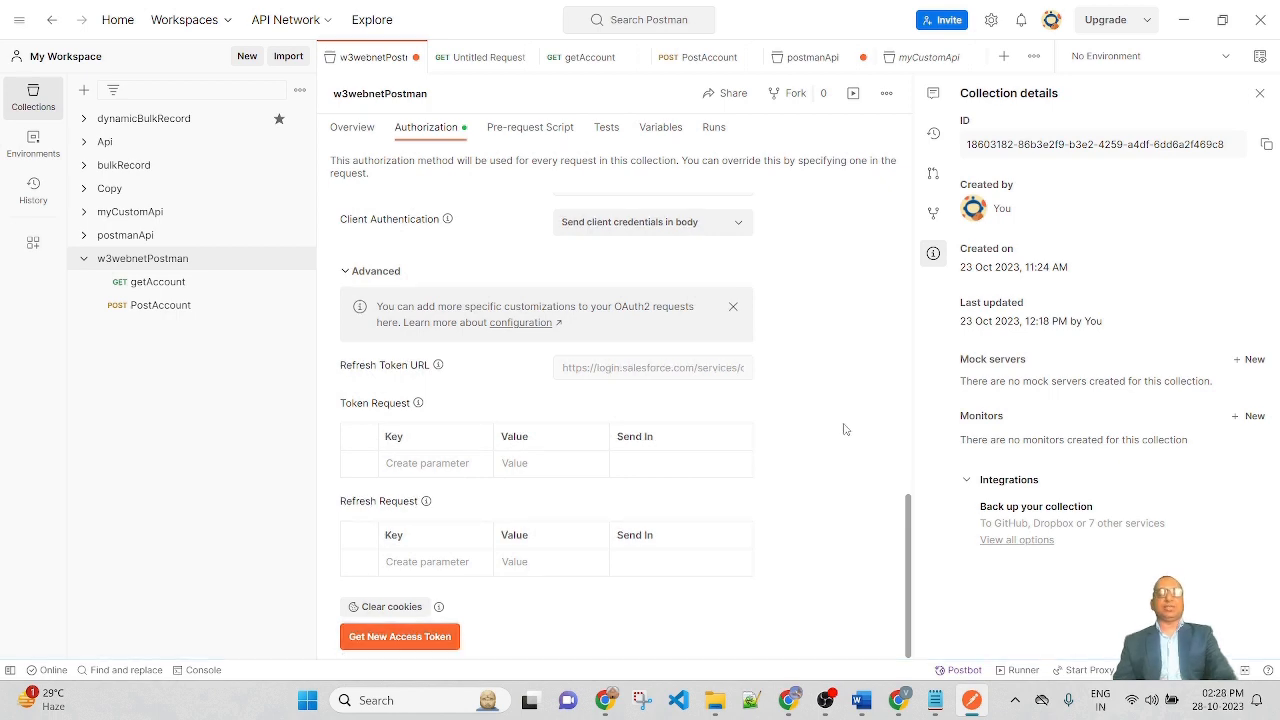
# Step: Request a new Salesforce access token and use it for the w3webnetPostman collection
pyautogui.click(425, 636)
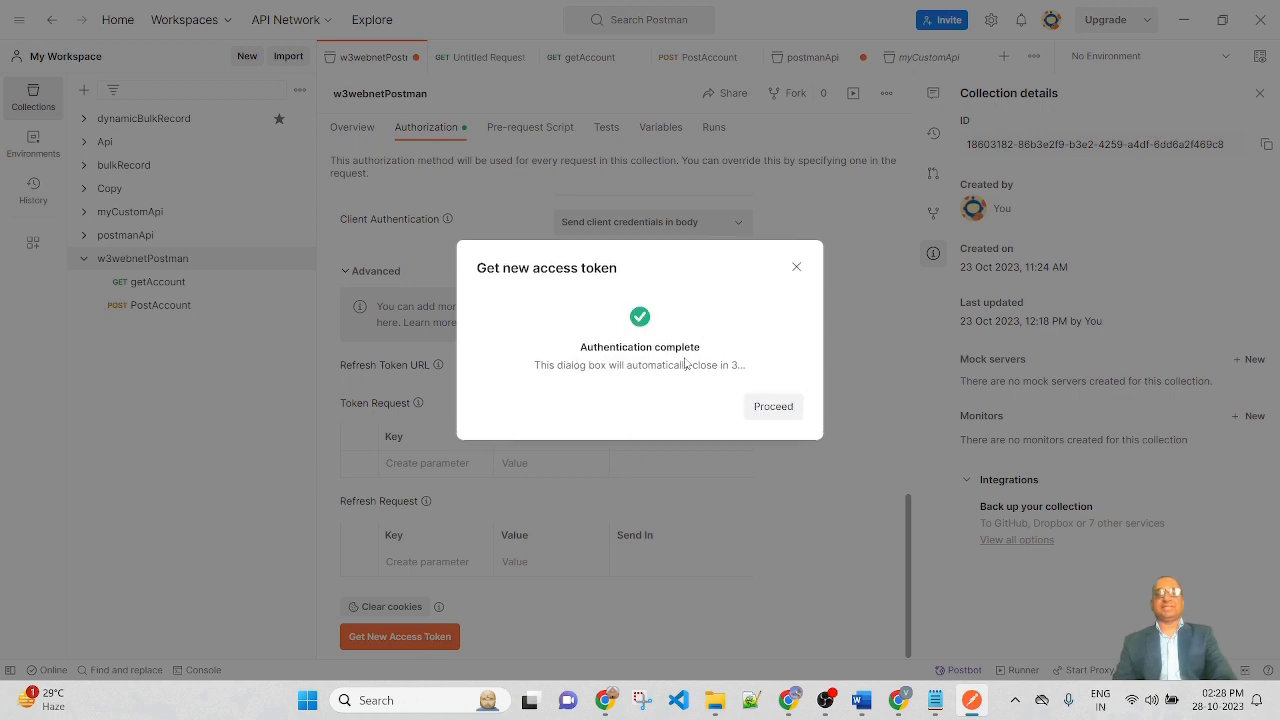
pyautogui.click(780, 410)
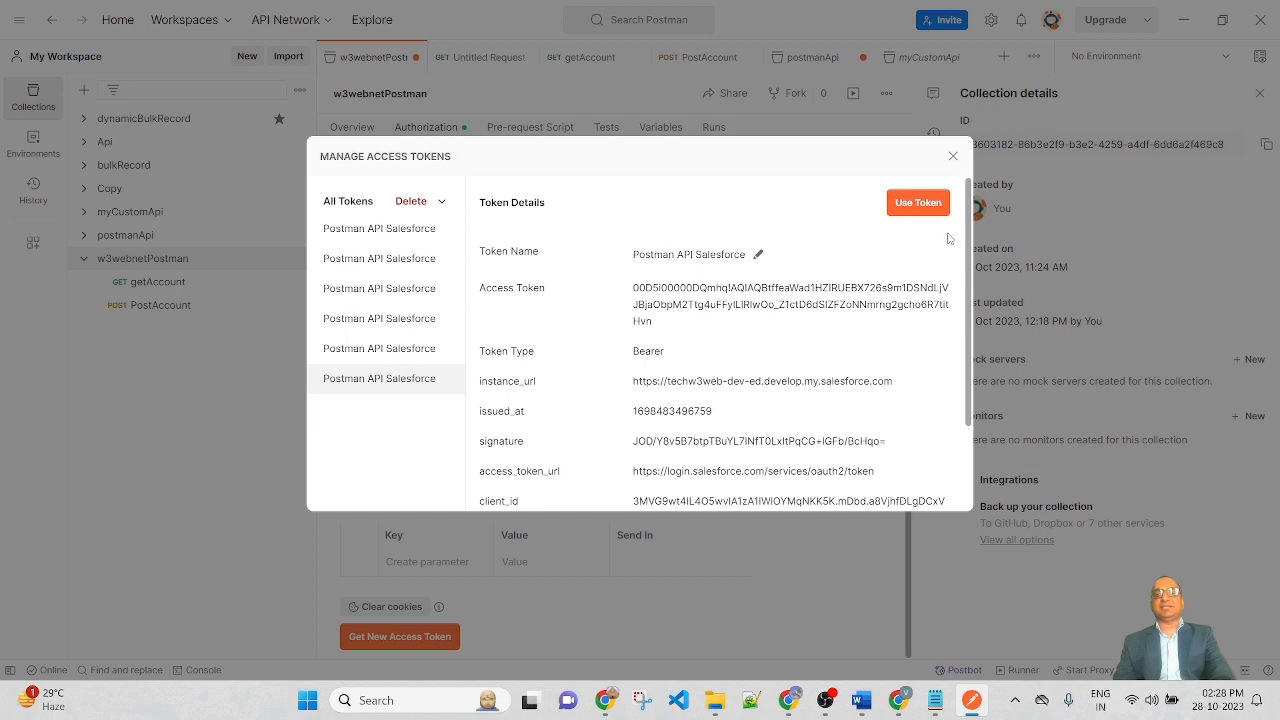
pyautogui.click(929, 208)
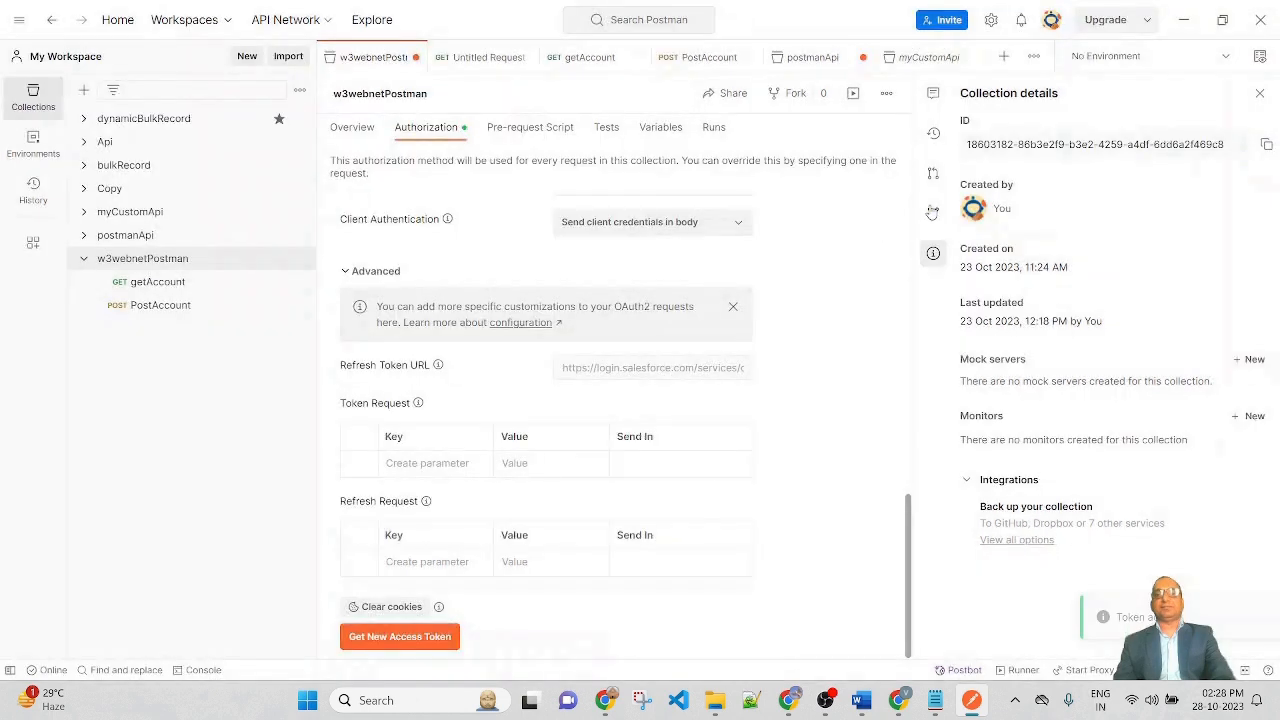
pyautogui.scroll(5, 771, 508)
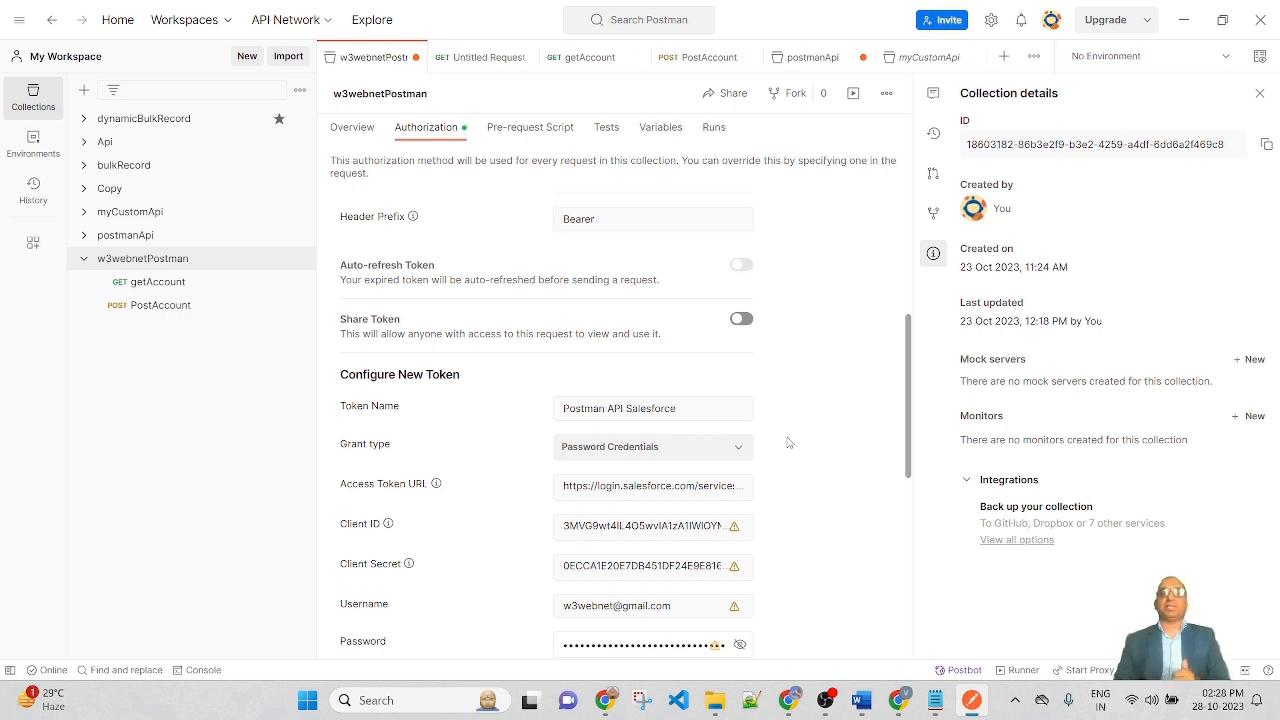
pyautogui.scroll(-3, 788, 442)
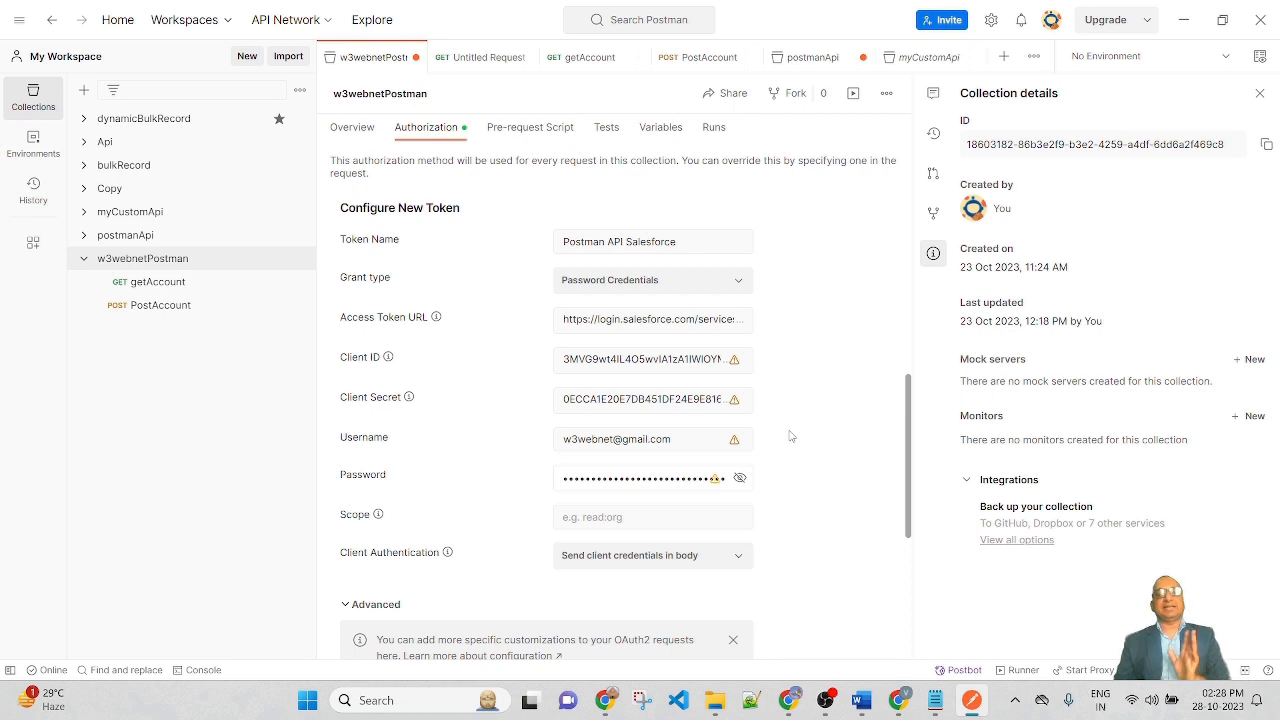
pyautogui.scroll(-2, 790, 436)
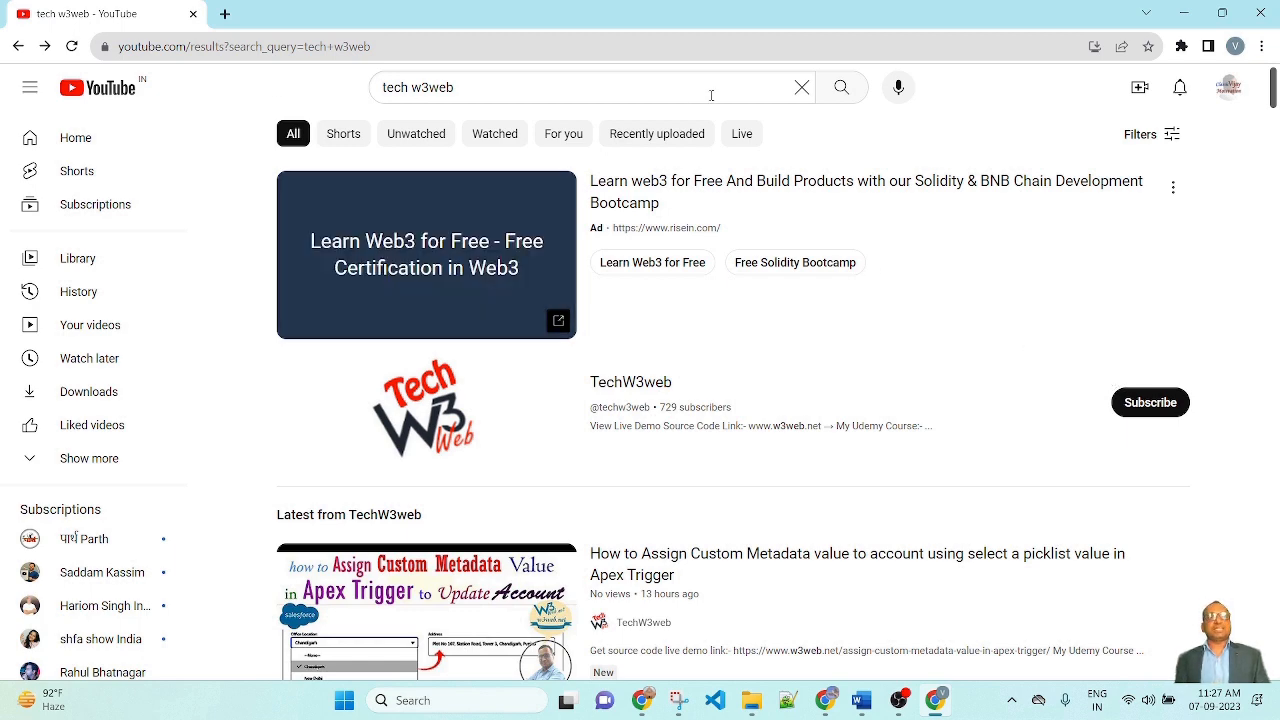
# Step: Open the TechW3web channel's Videos tab and browse its uploads, including the Lightning Aura Component series
pyautogui.scroll(-2, 1040, 408)
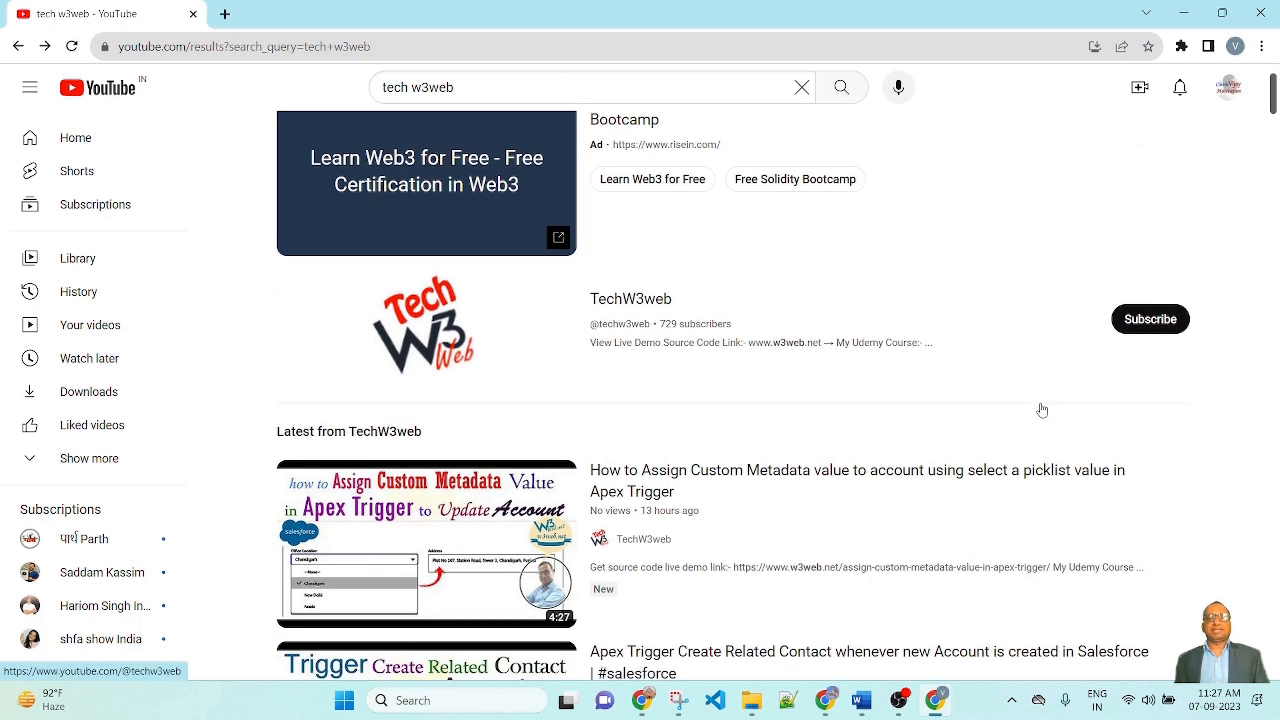
pyautogui.click(622, 240)
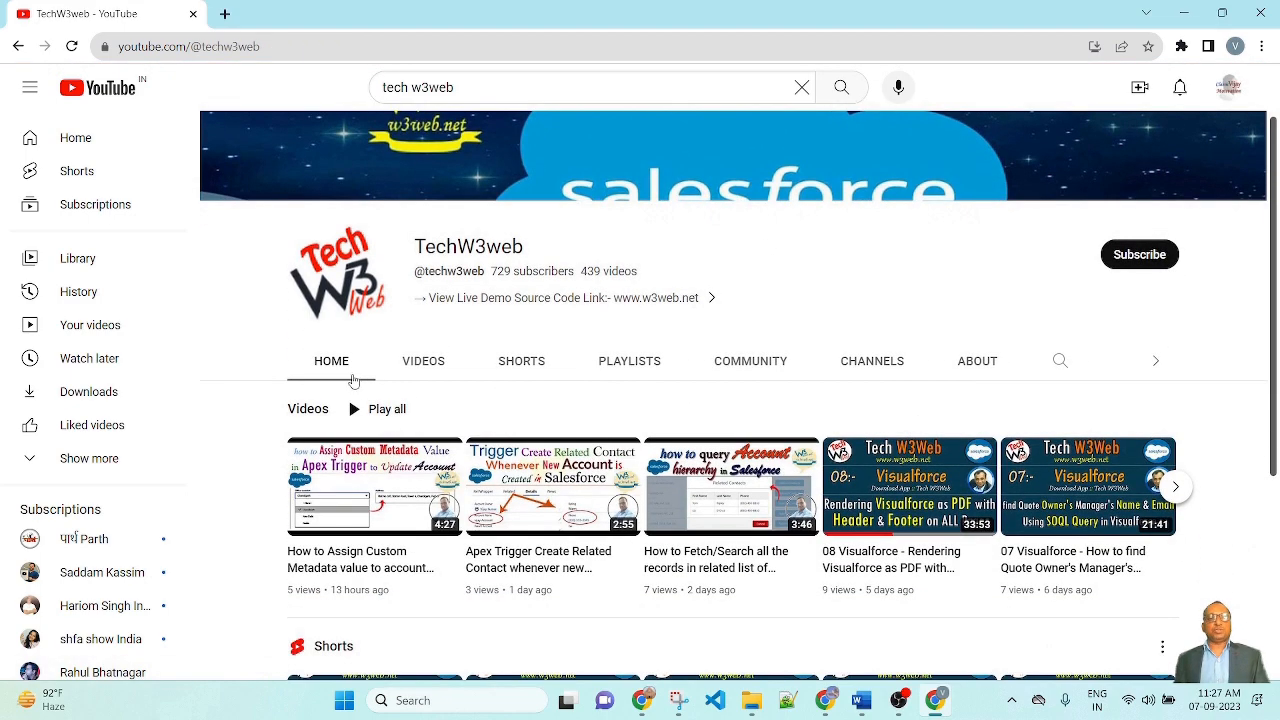
pyautogui.click(423, 361)
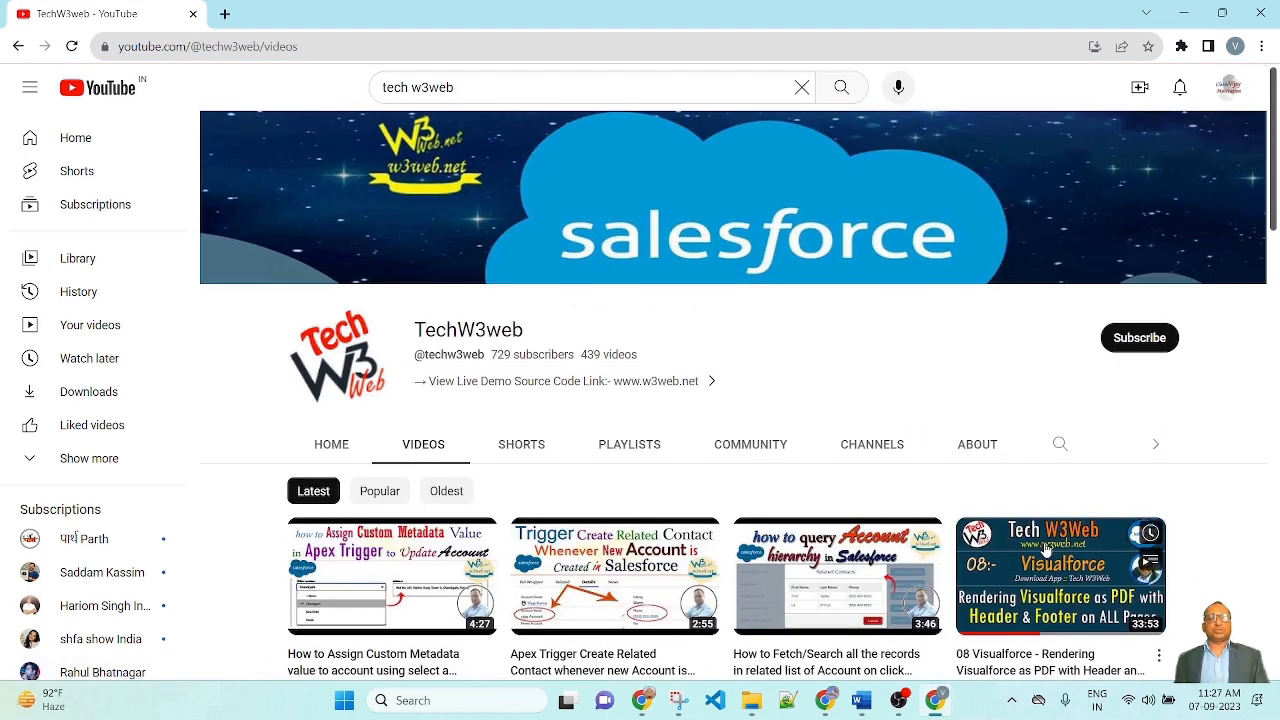
pyautogui.scroll(-1, 1100, 560)
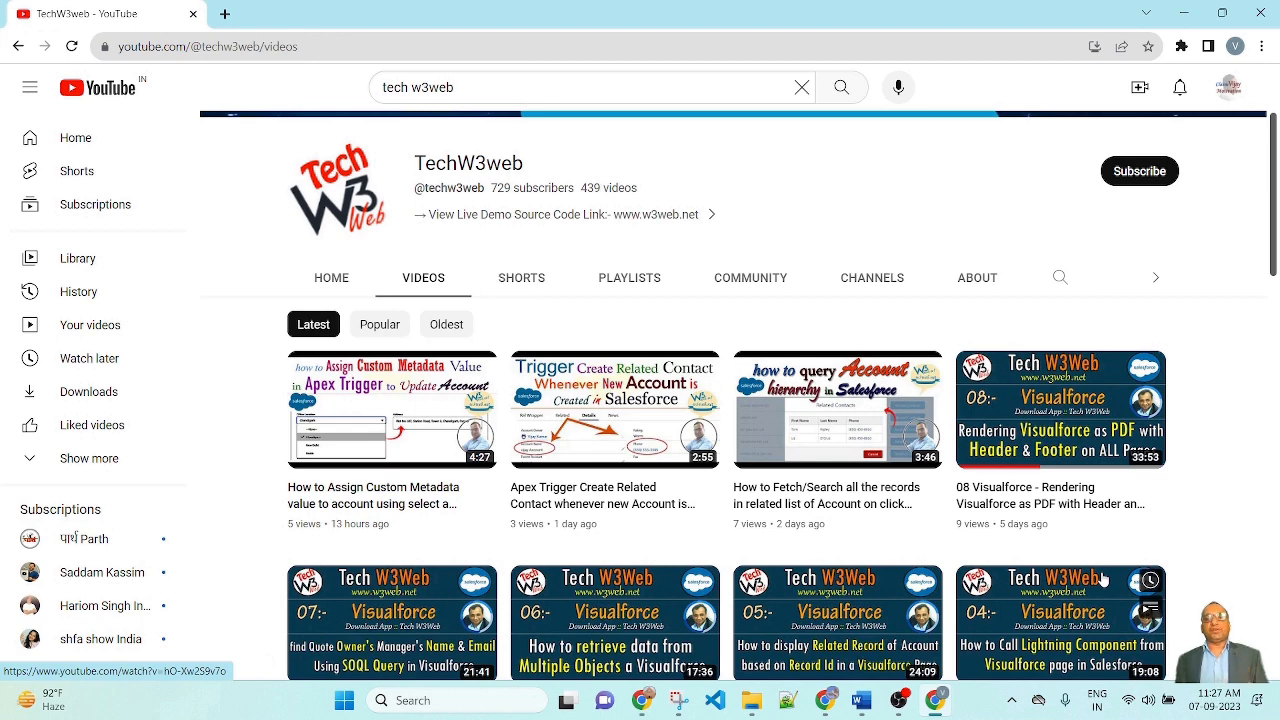
pyautogui.scroll(-1, 1103, 578)
pyautogui.scroll(1, 1180, 640)
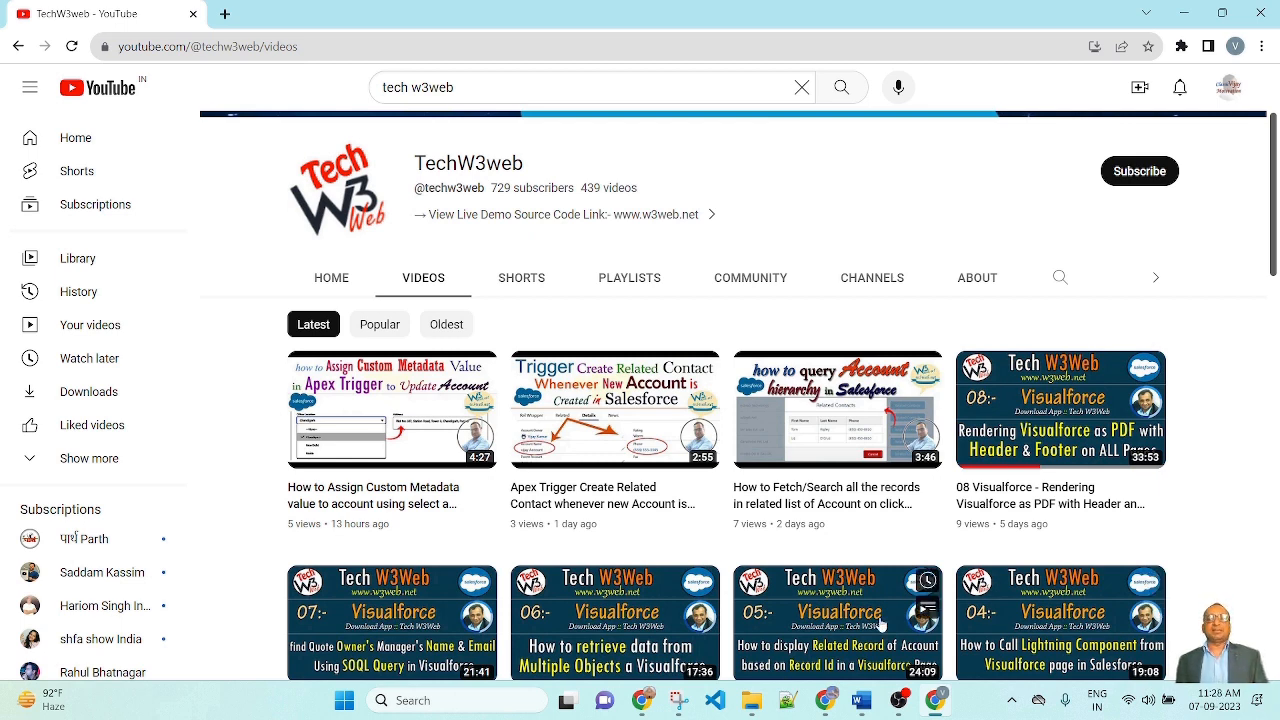
pyautogui.scroll(-10, 856, 602)
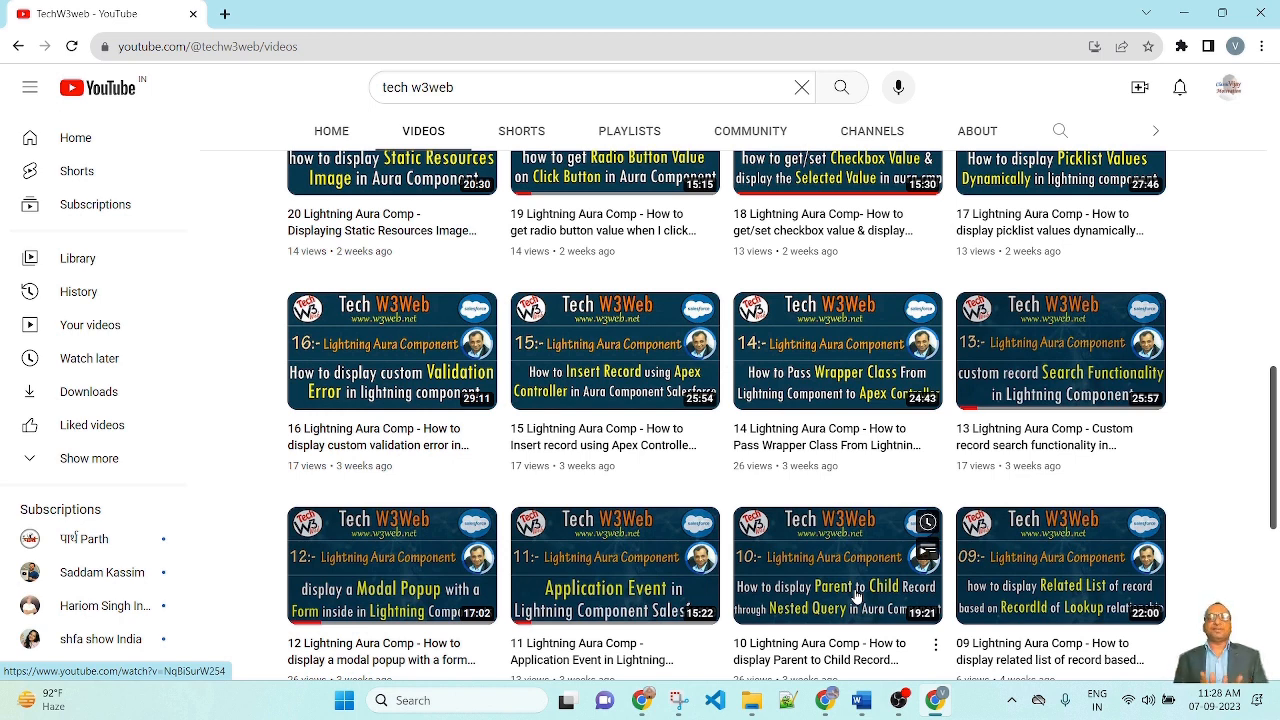
pyautogui.scroll(-5, 858, 592)
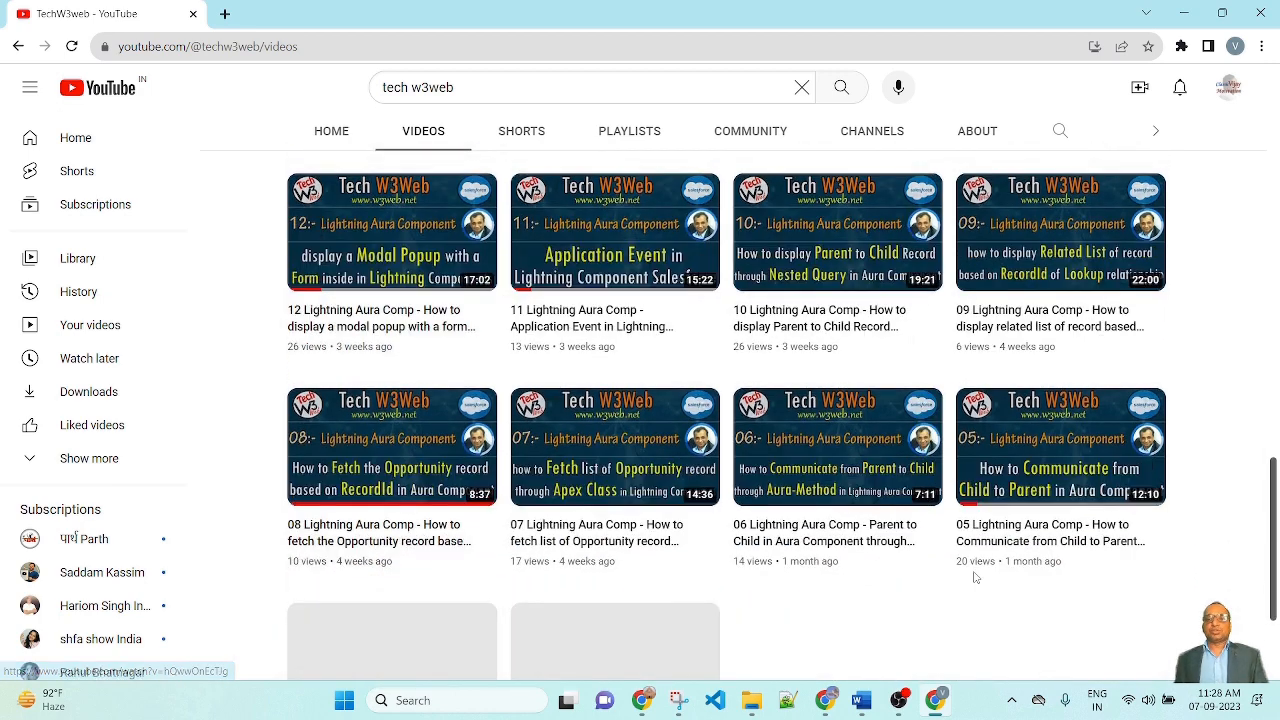